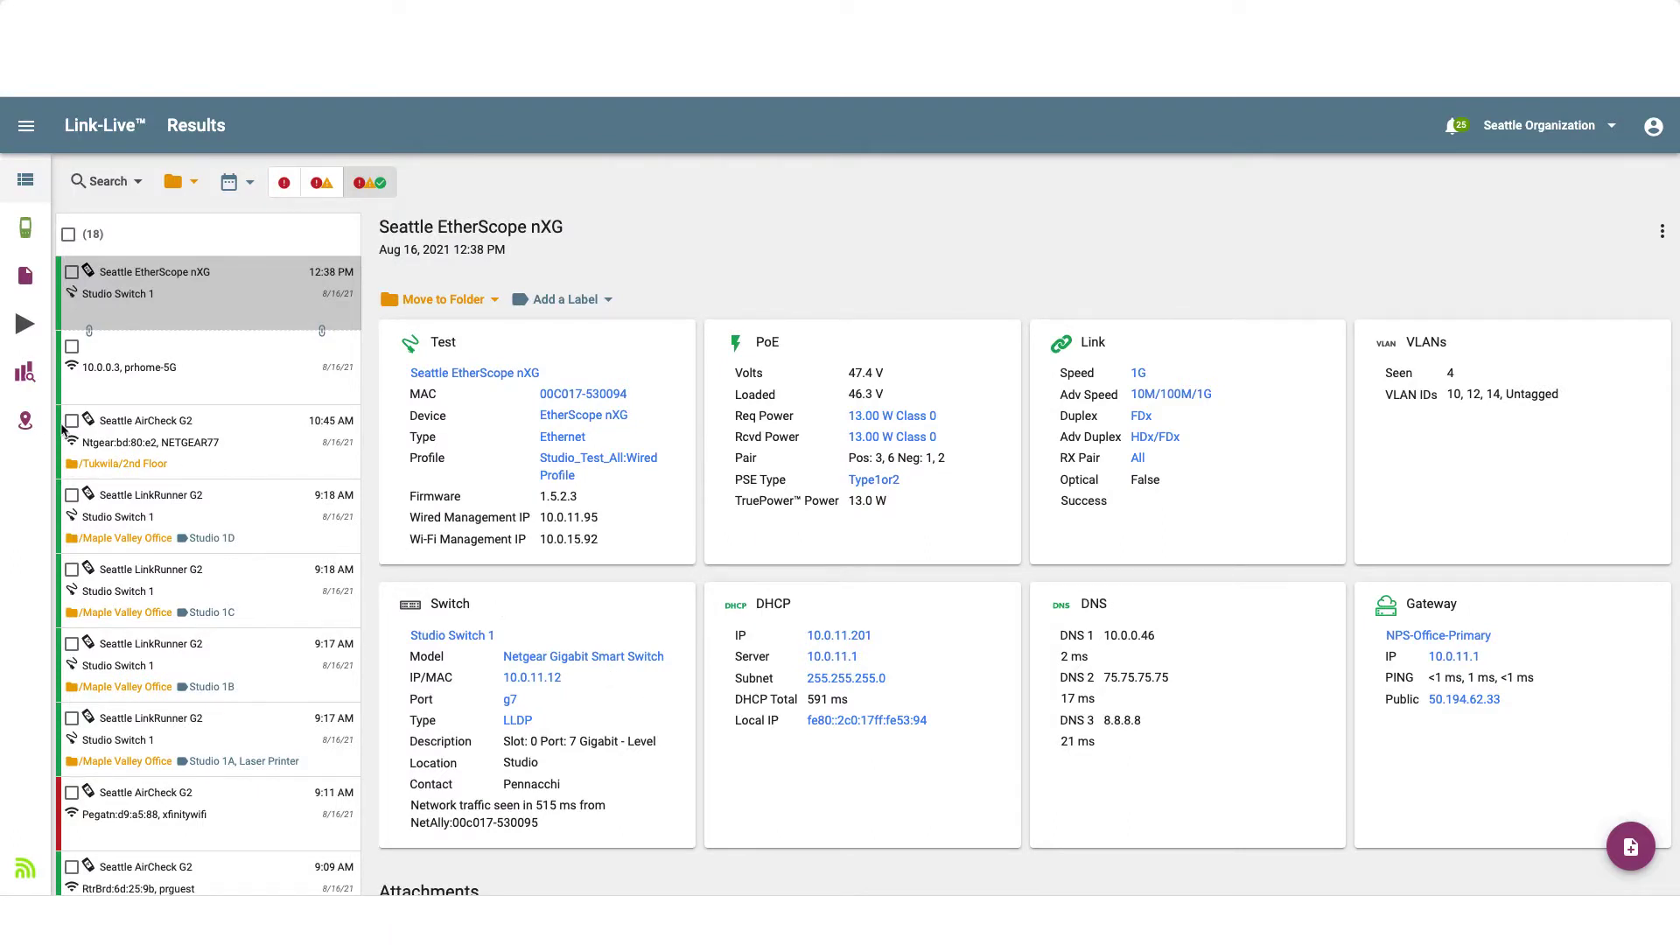
# Go from the AirMapper survey list to the empty Manage Floor plans page
pyautogui.click(25, 423)
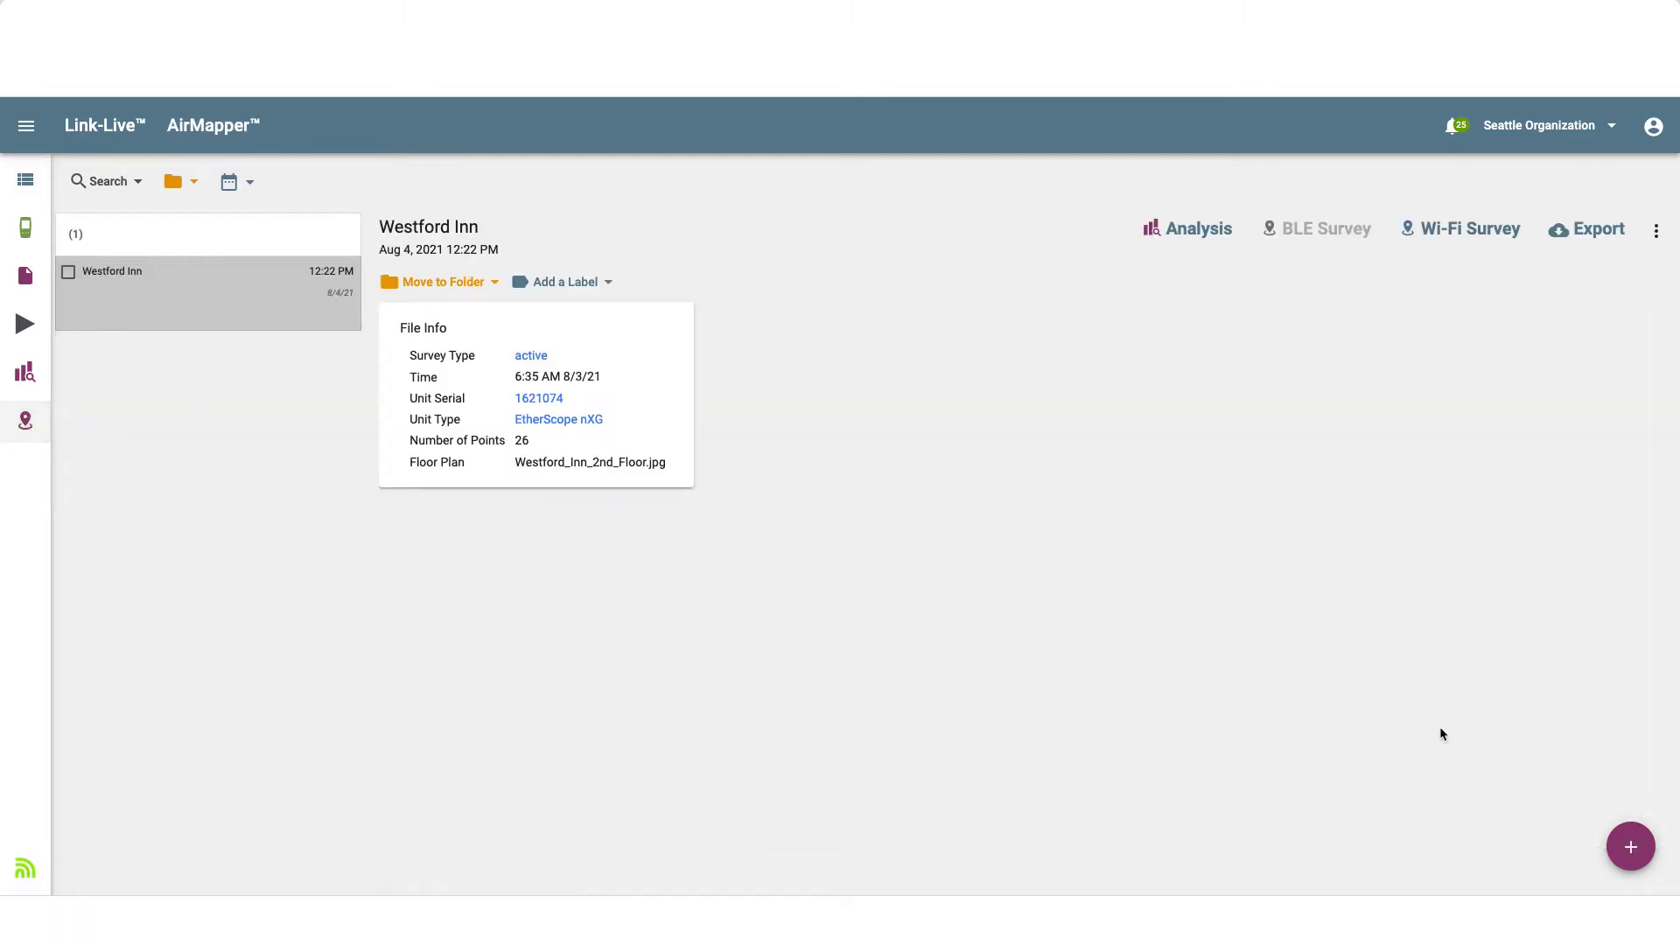
pyautogui.click(1632, 849)
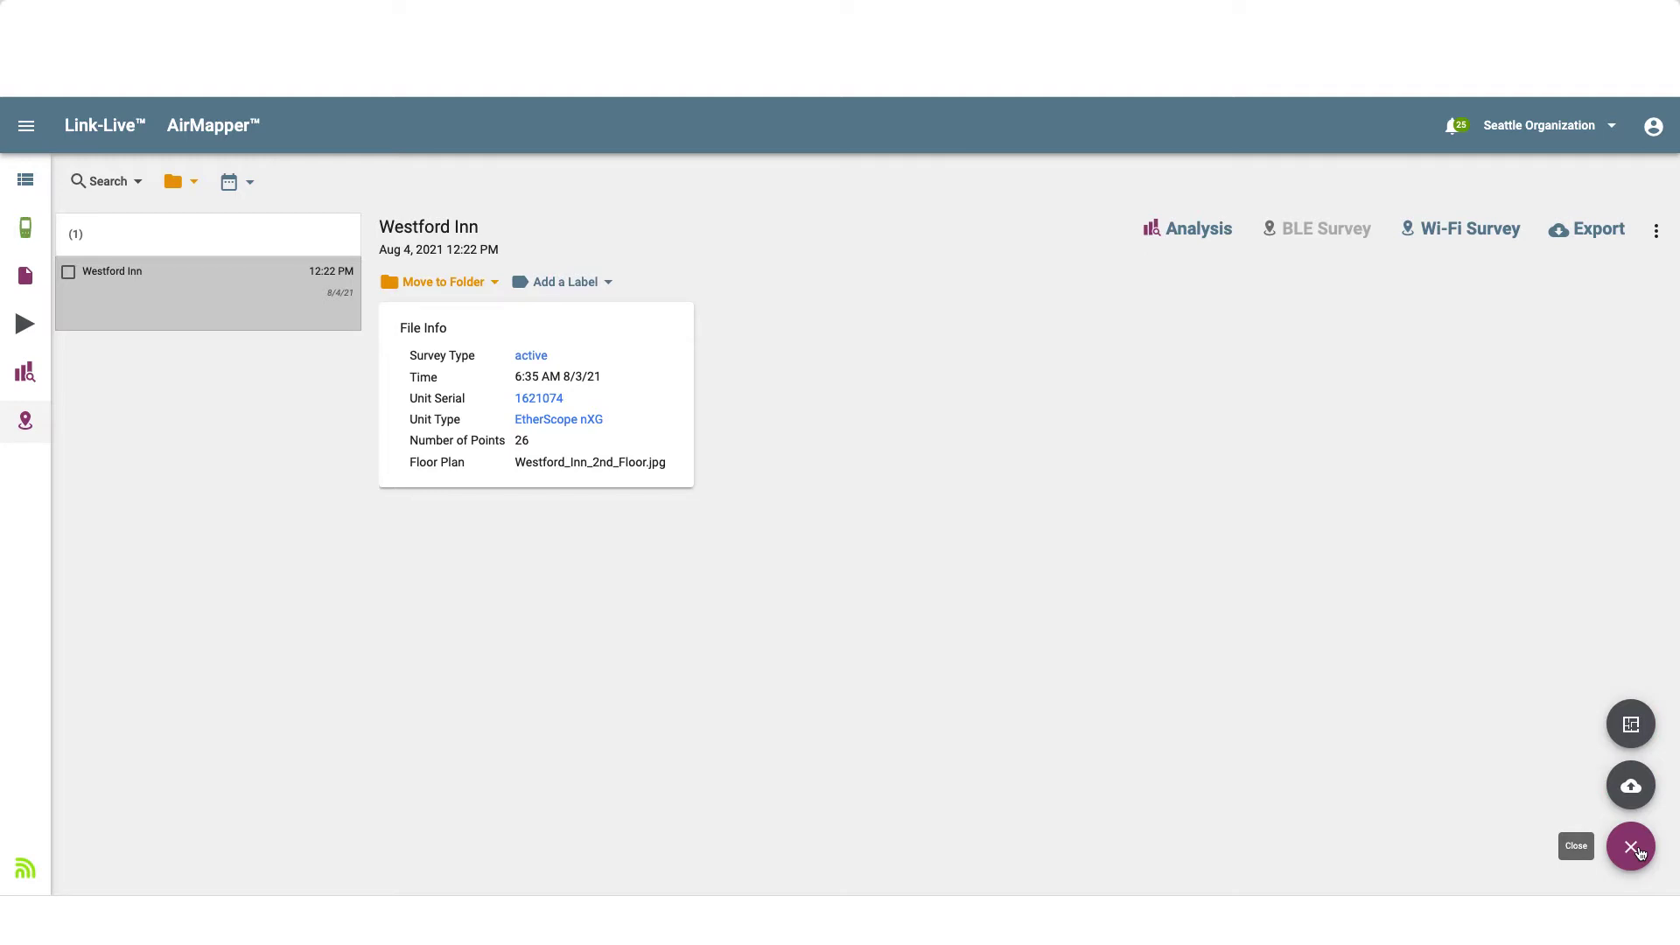
pyautogui.click(1630, 726)
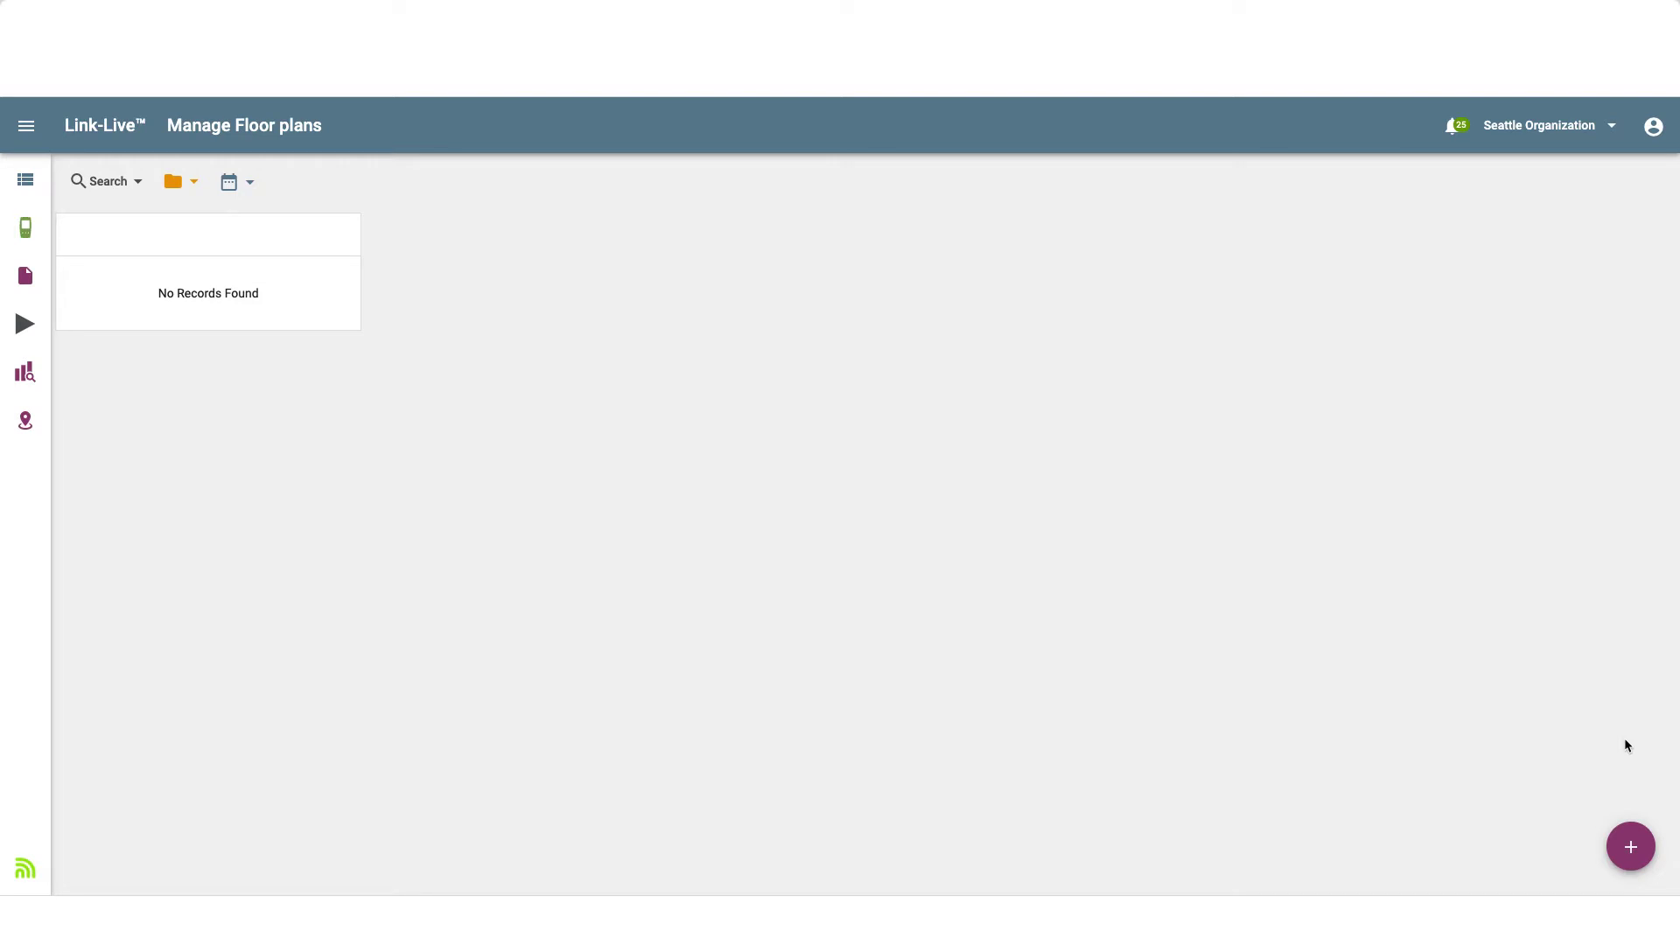
# Create a new floor plan and enter 'Sample Hotel' as its survey name
pyautogui.click(1632, 846)
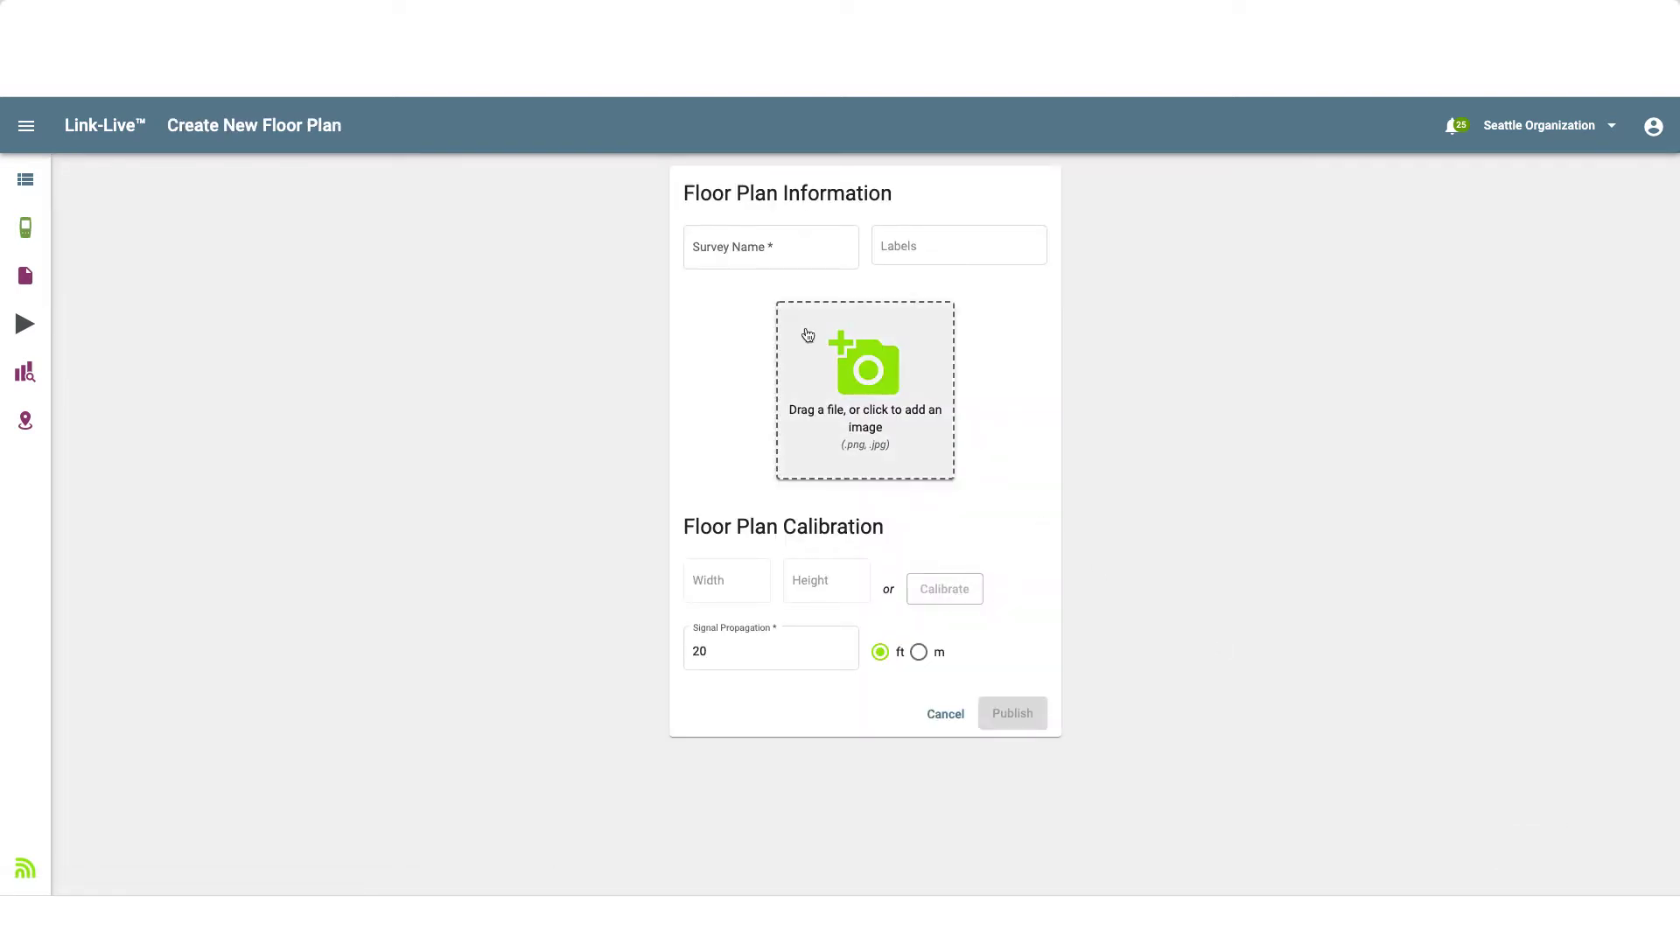
pyautogui.click(796, 248)
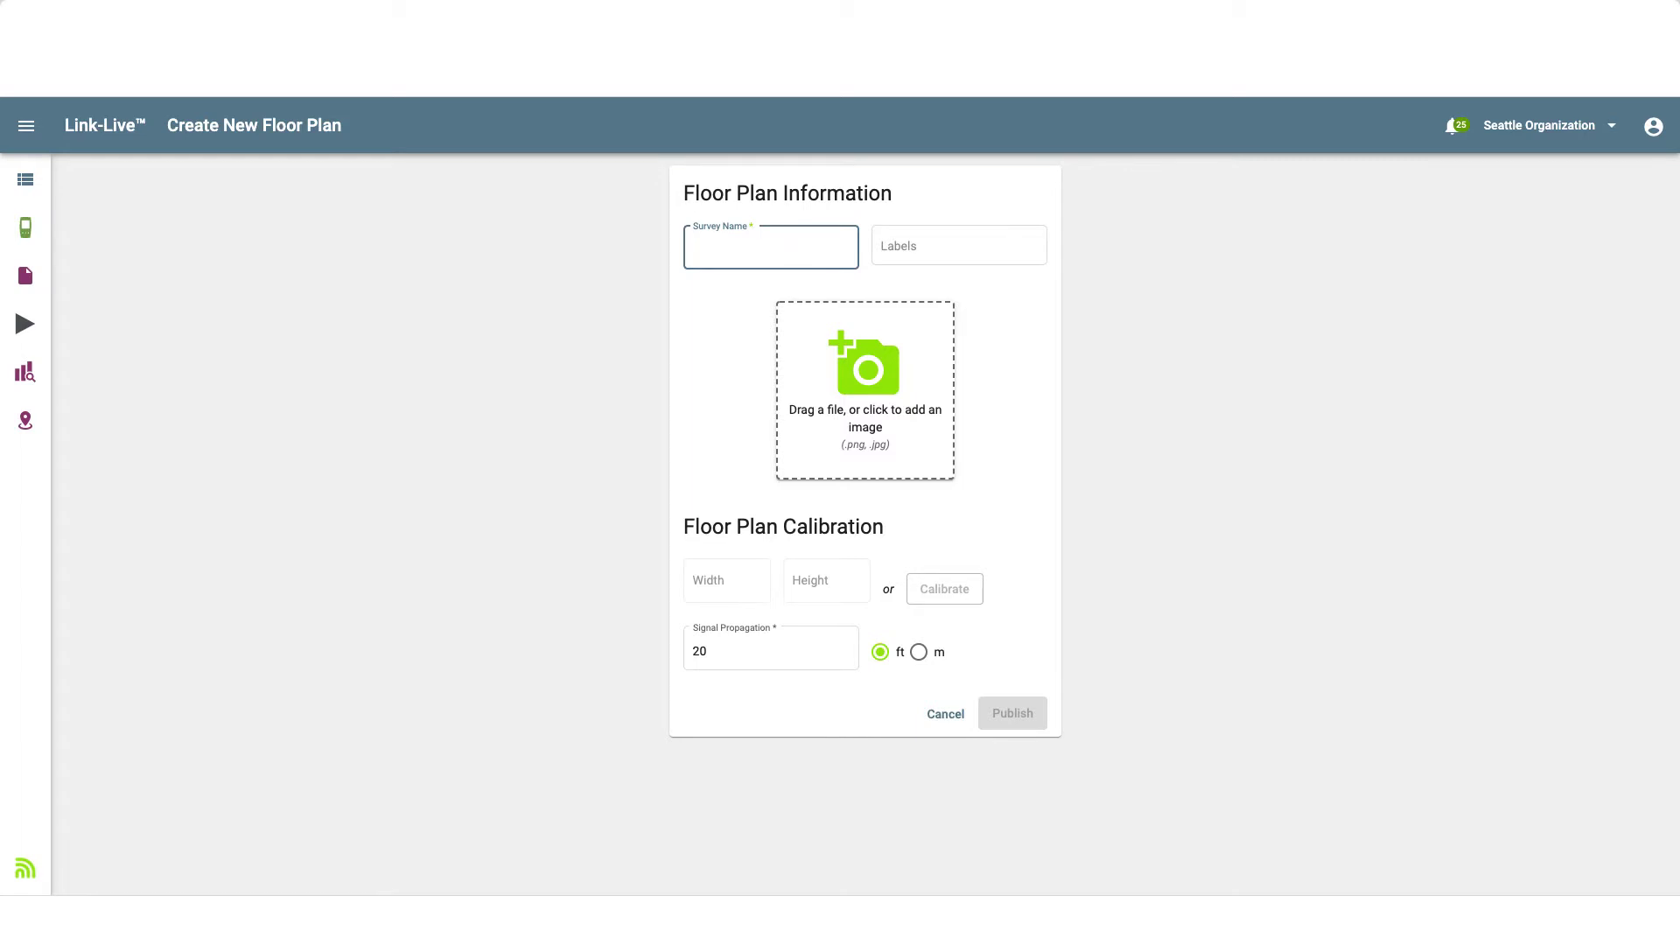
pyautogui.write('Sample Hotel')
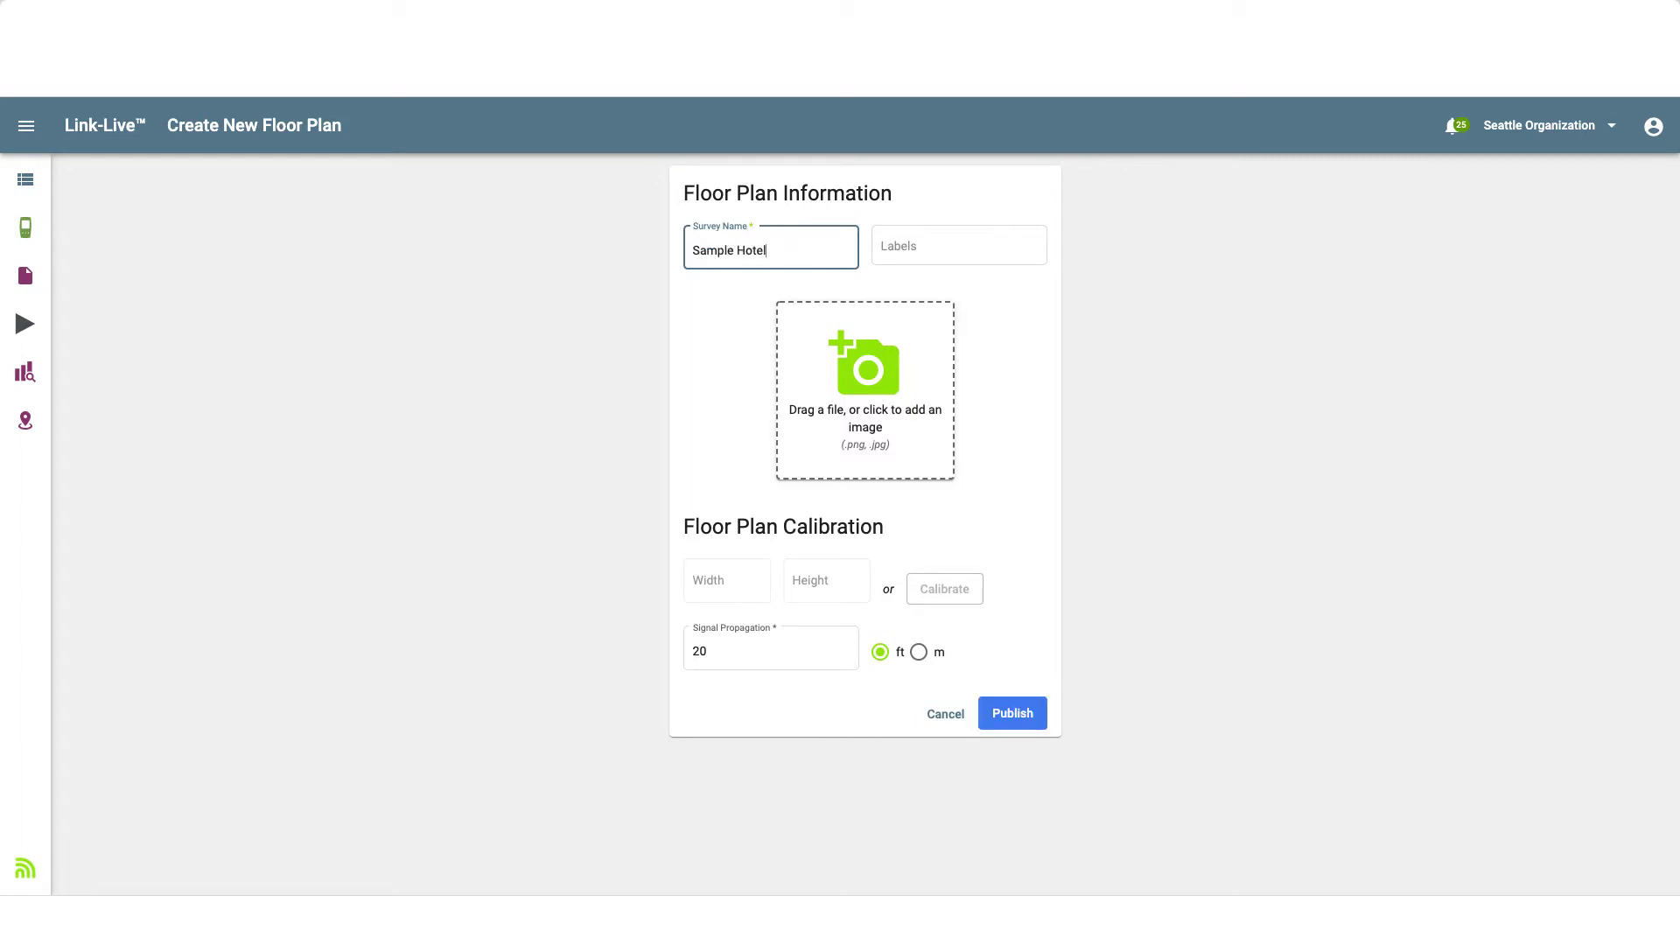
pyautogui.click(960, 246)
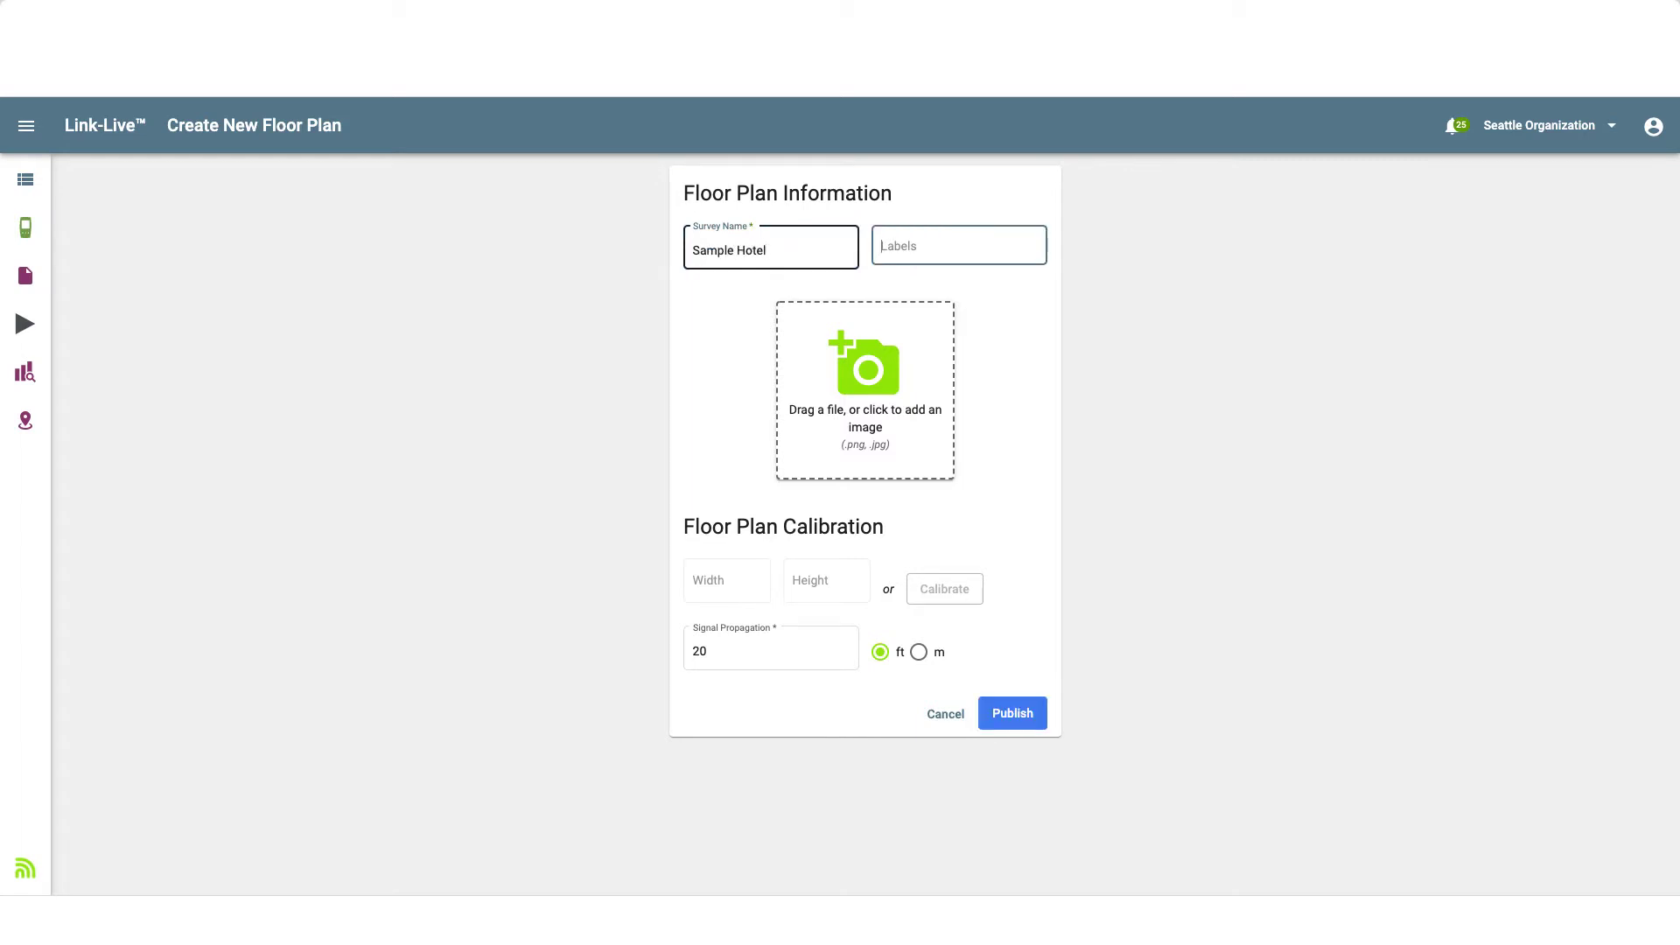
# Upload Westford-Floor-Plan.jpg from the Floor Plans folder as the floor plan image
pyautogui.click(885, 391)
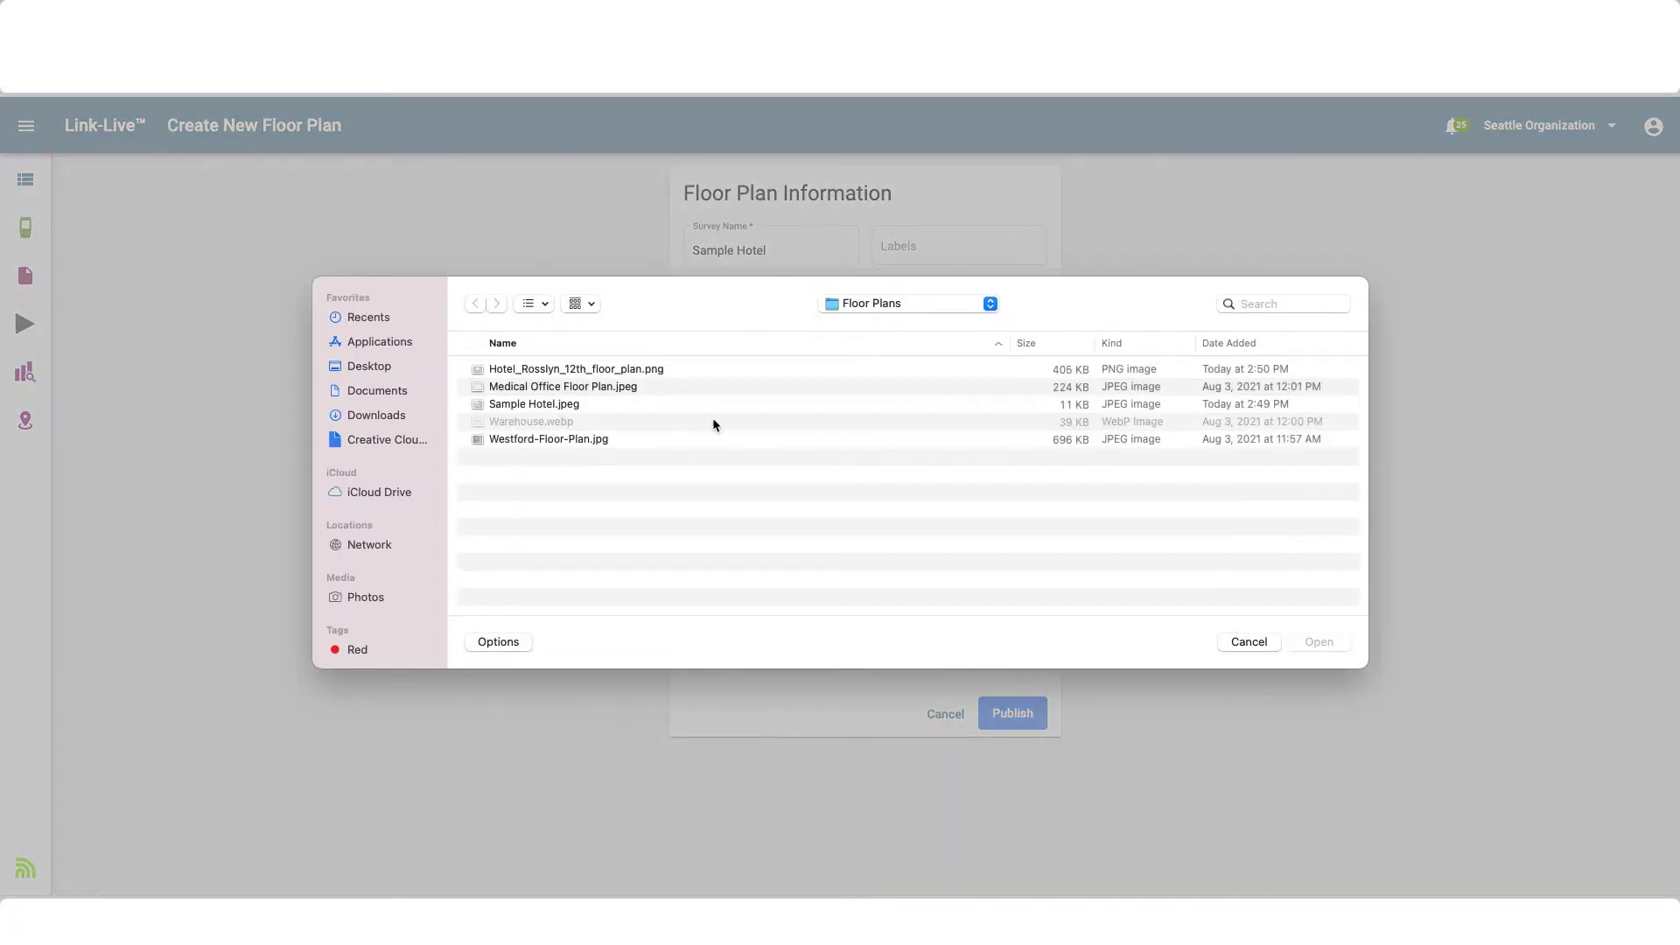
pyautogui.click(577, 442)
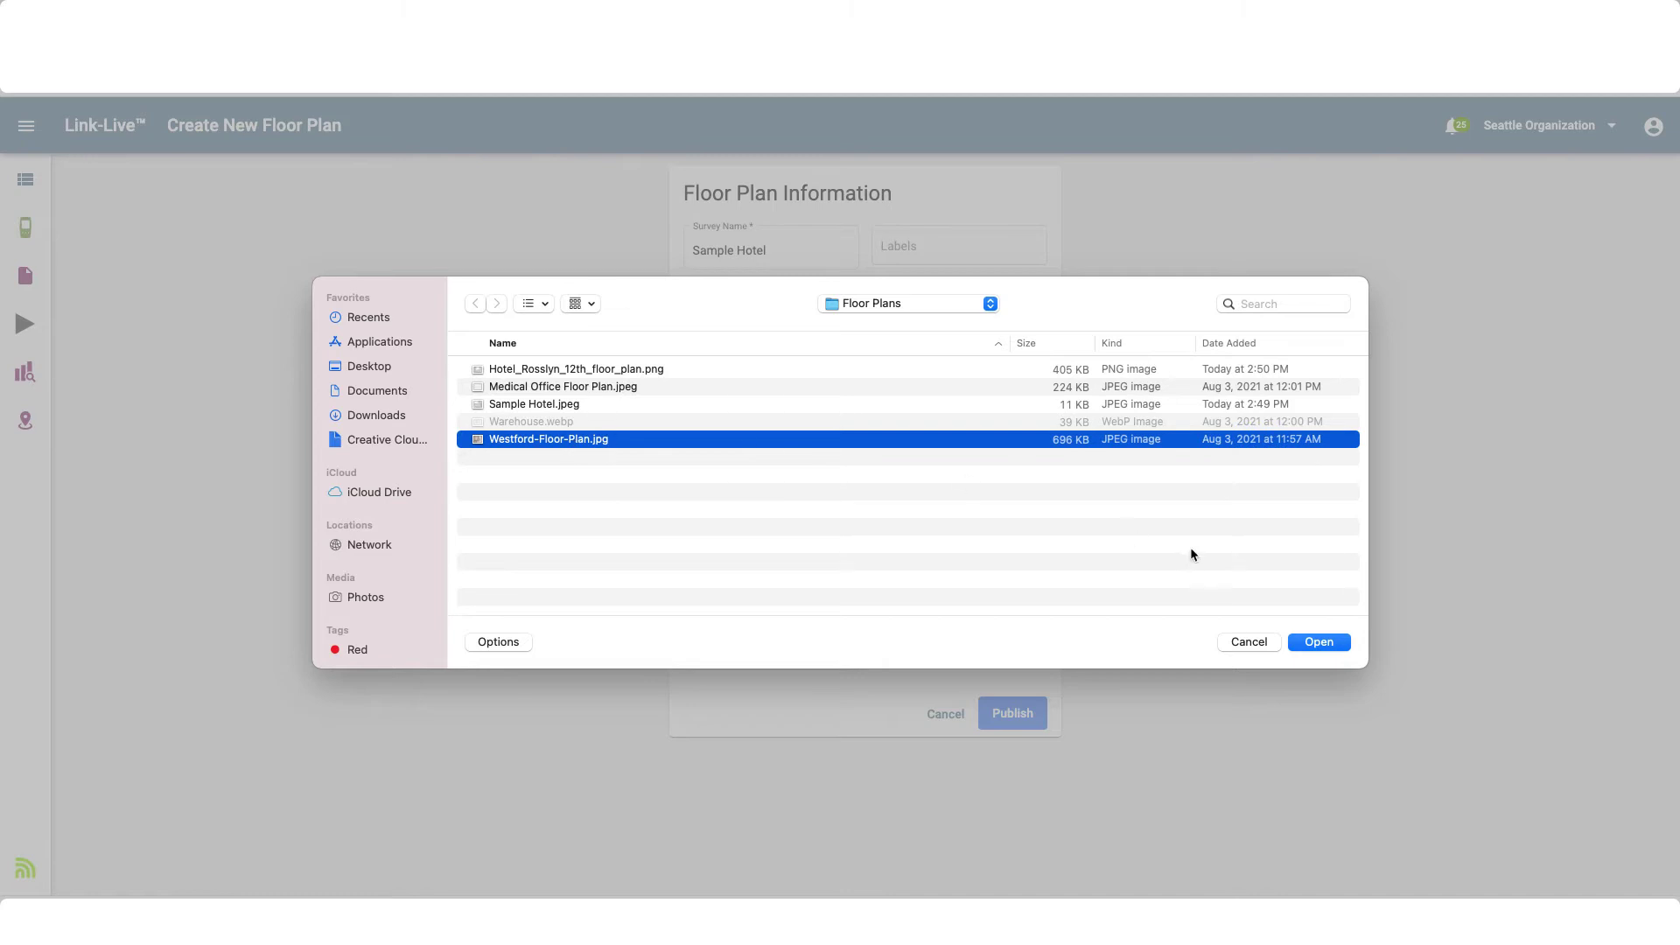
pyautogui.click(1314, 642)
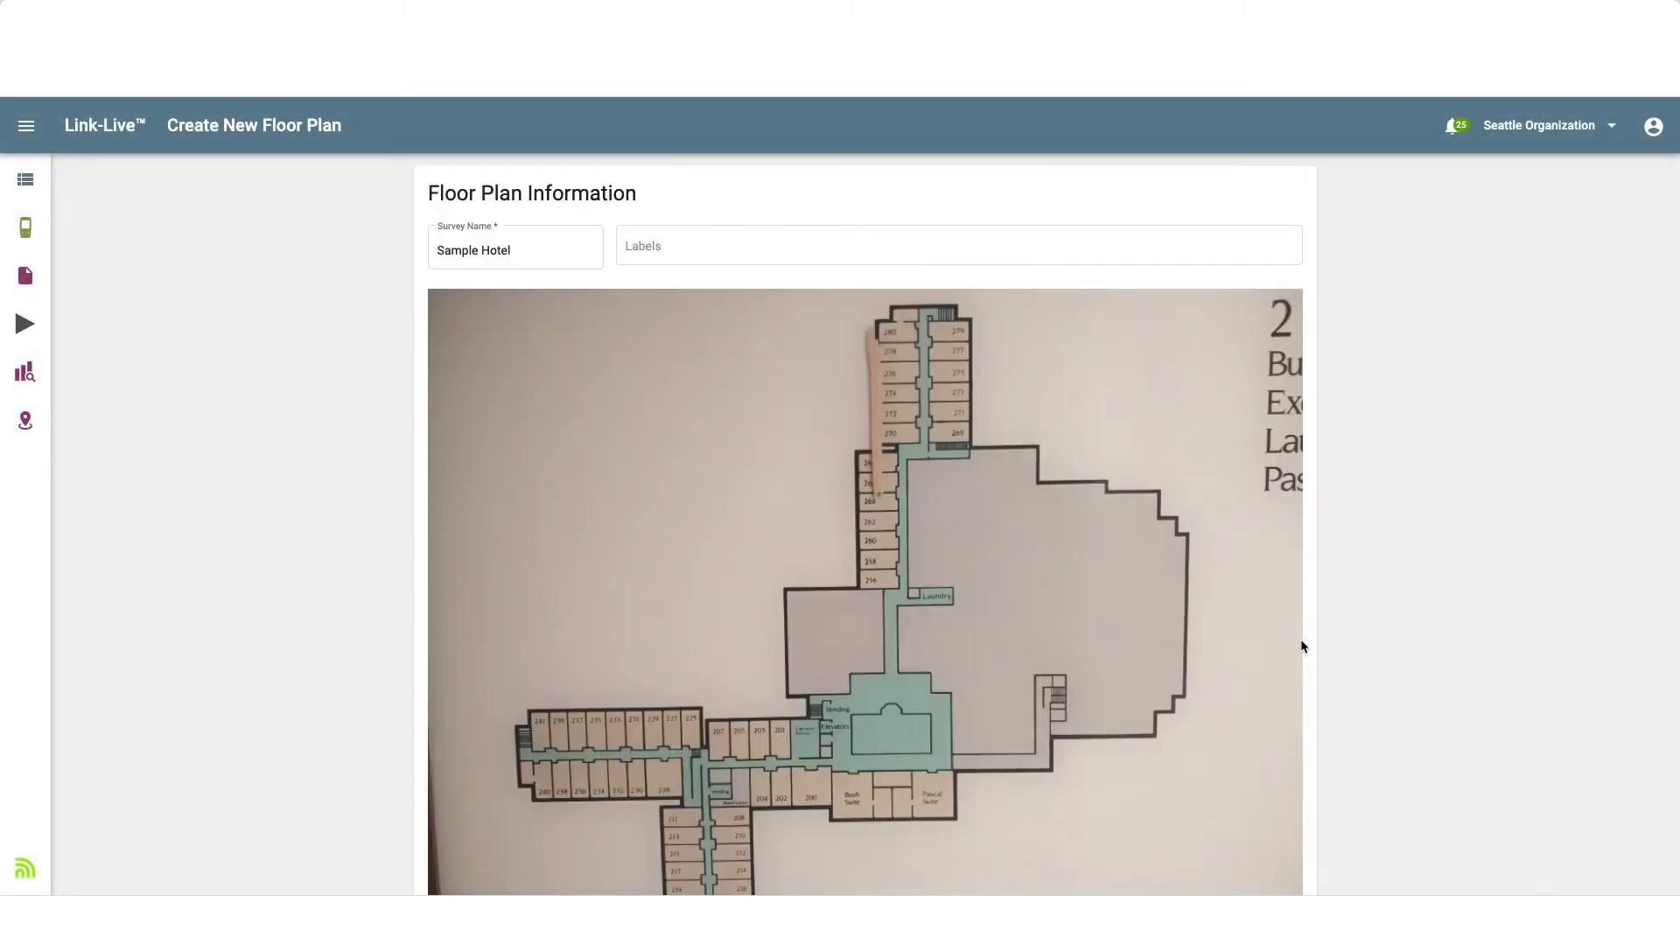
# Calibrate the scale with two points along the left corridor set 81 ft apart
pyautogui.scroll(-4, 1019, 631)
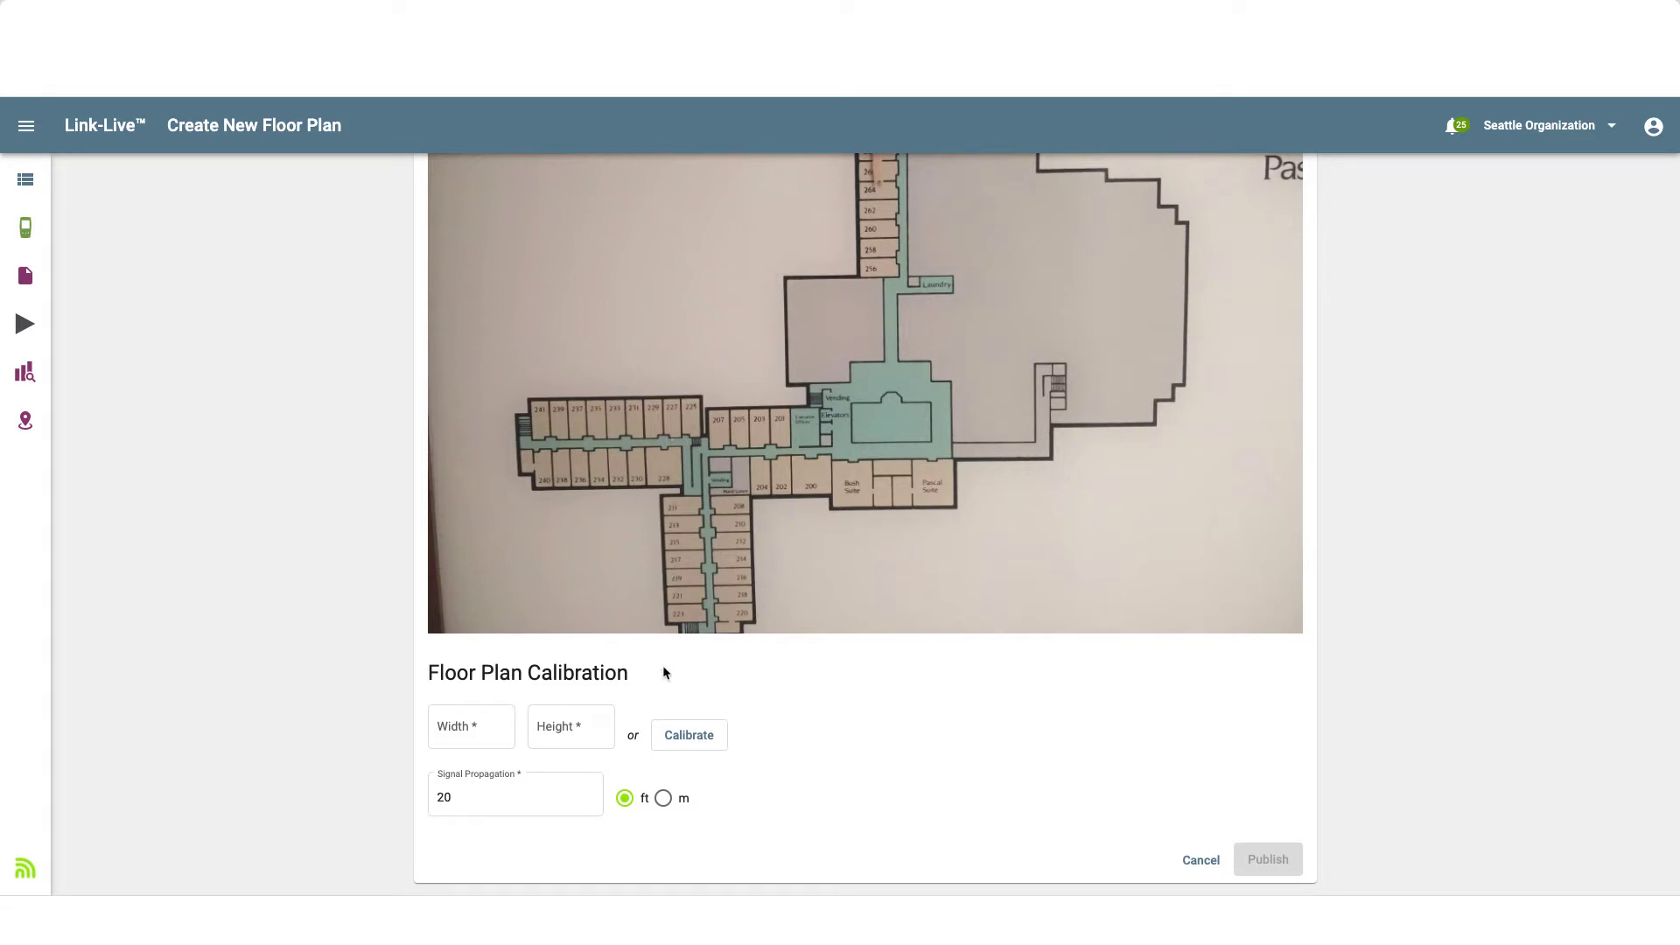
pyautogui.click(680, 739)
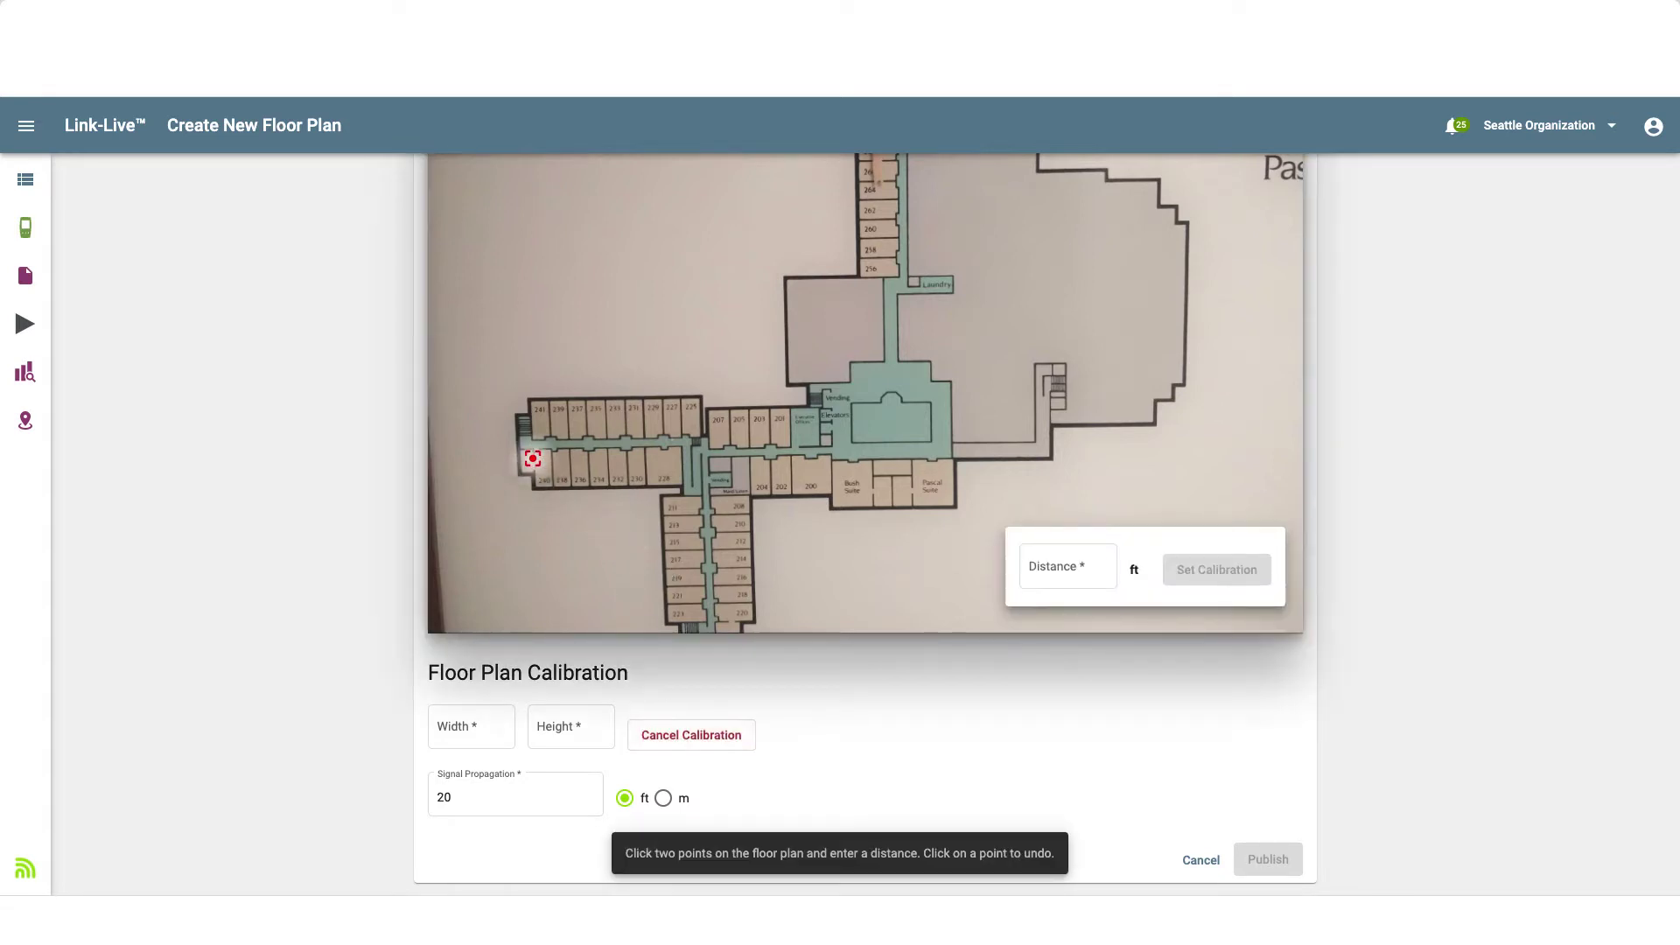
pyautogui.click(533, 445)
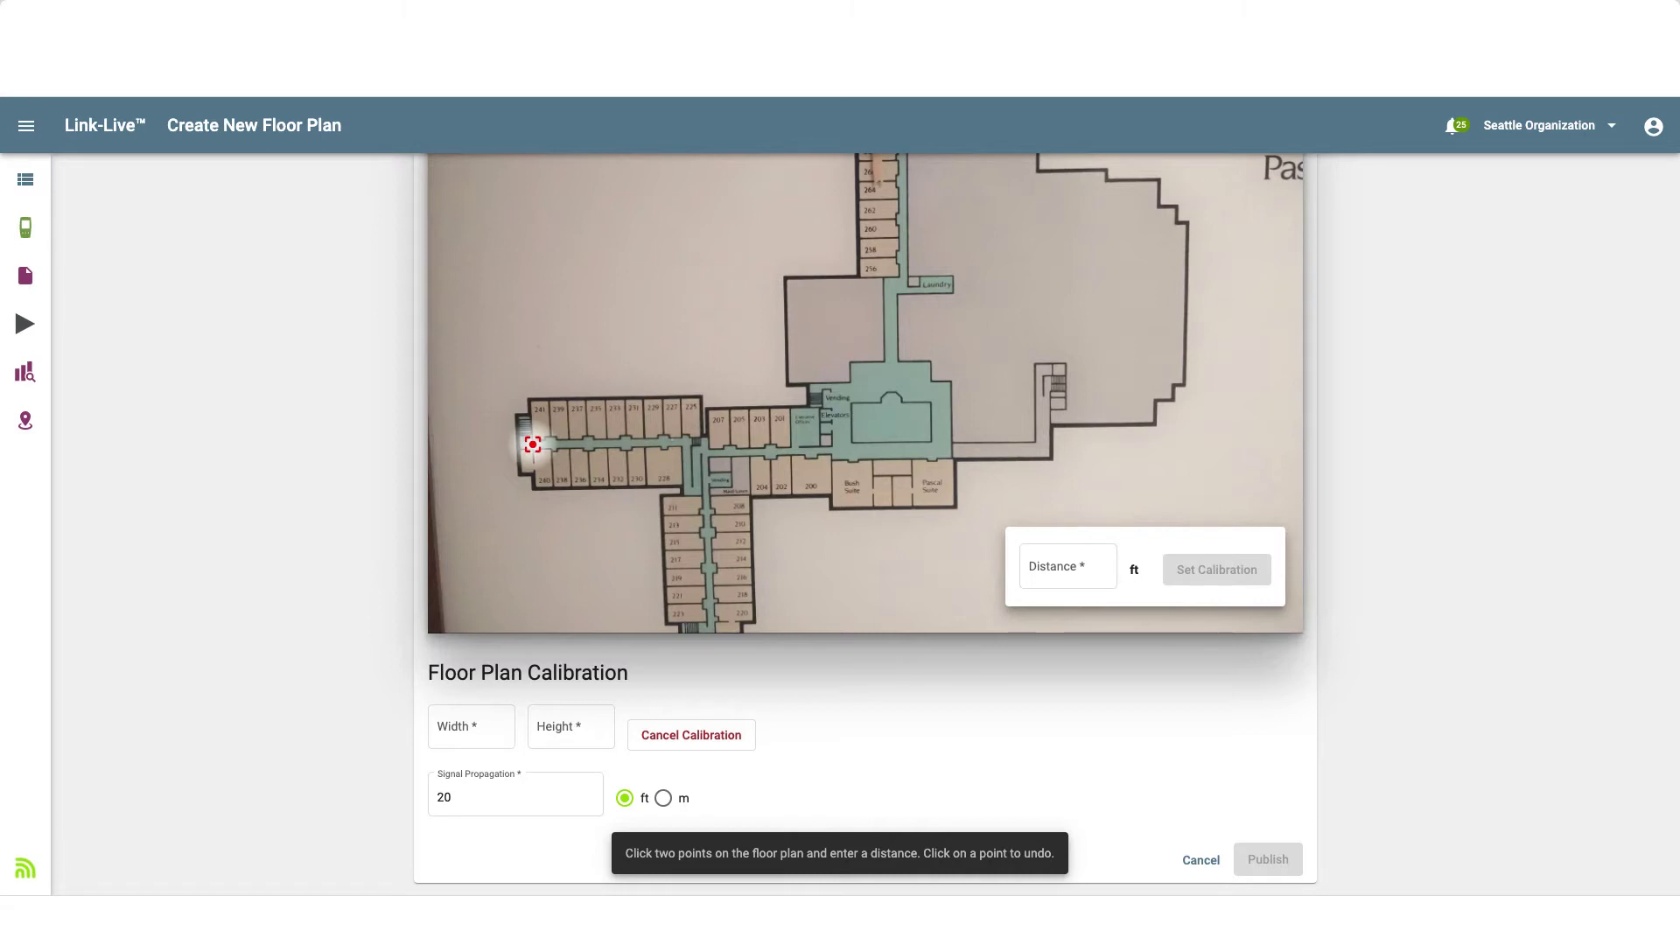
pyautogui.click(690, 443)
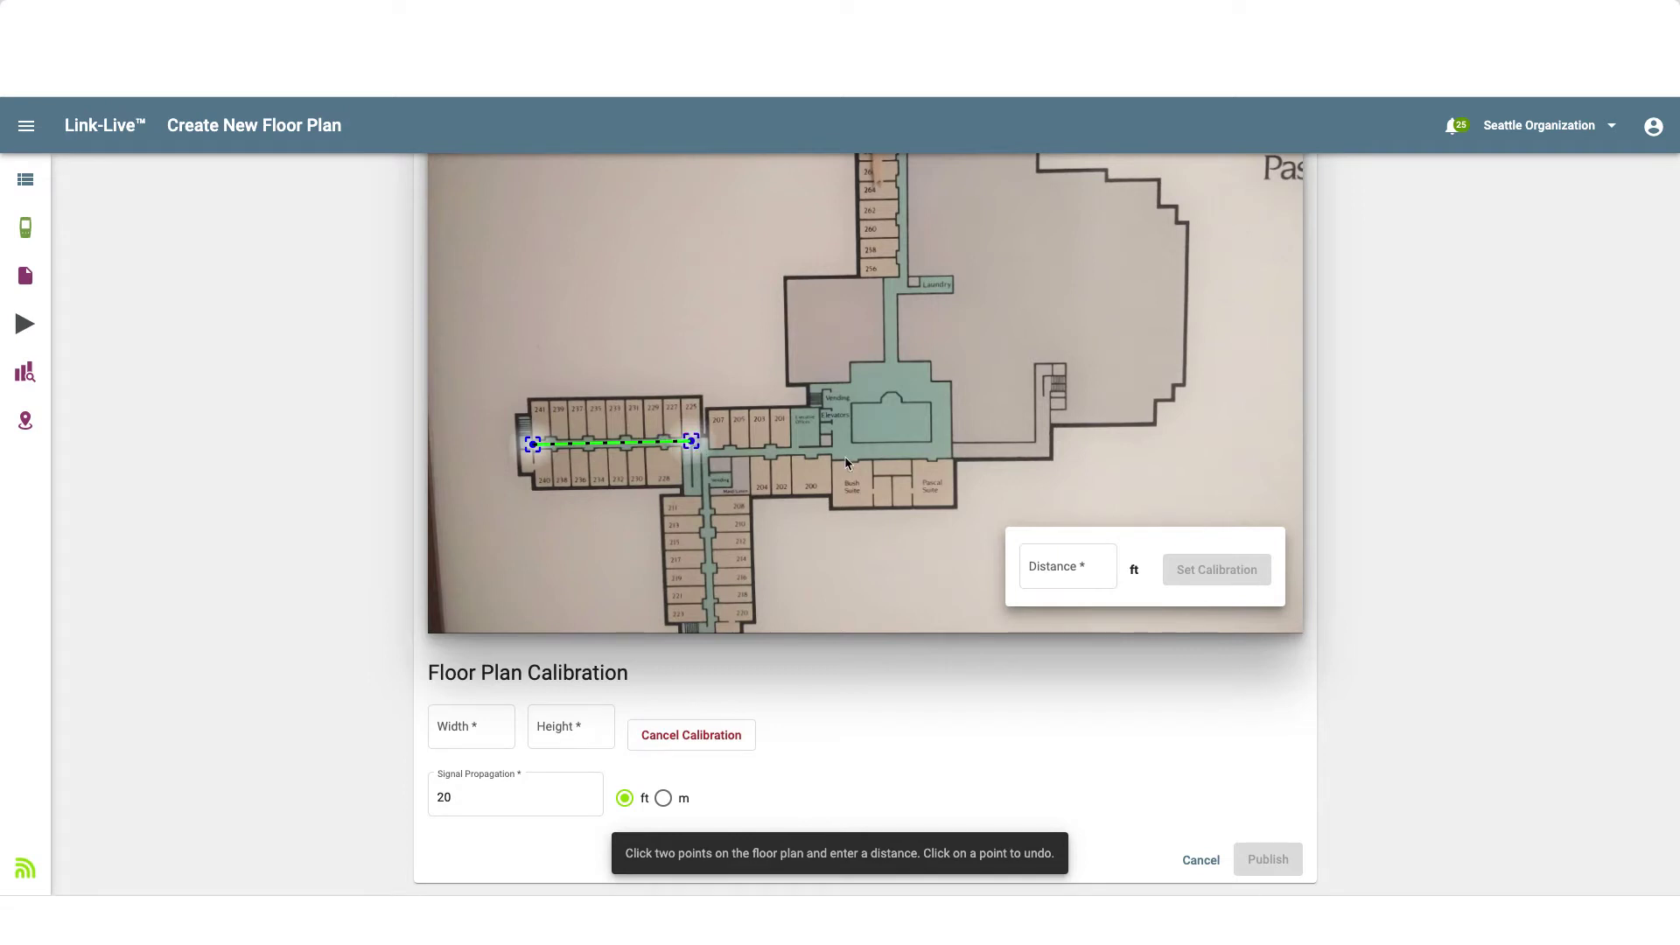
pyautogui.click(1052, 565)
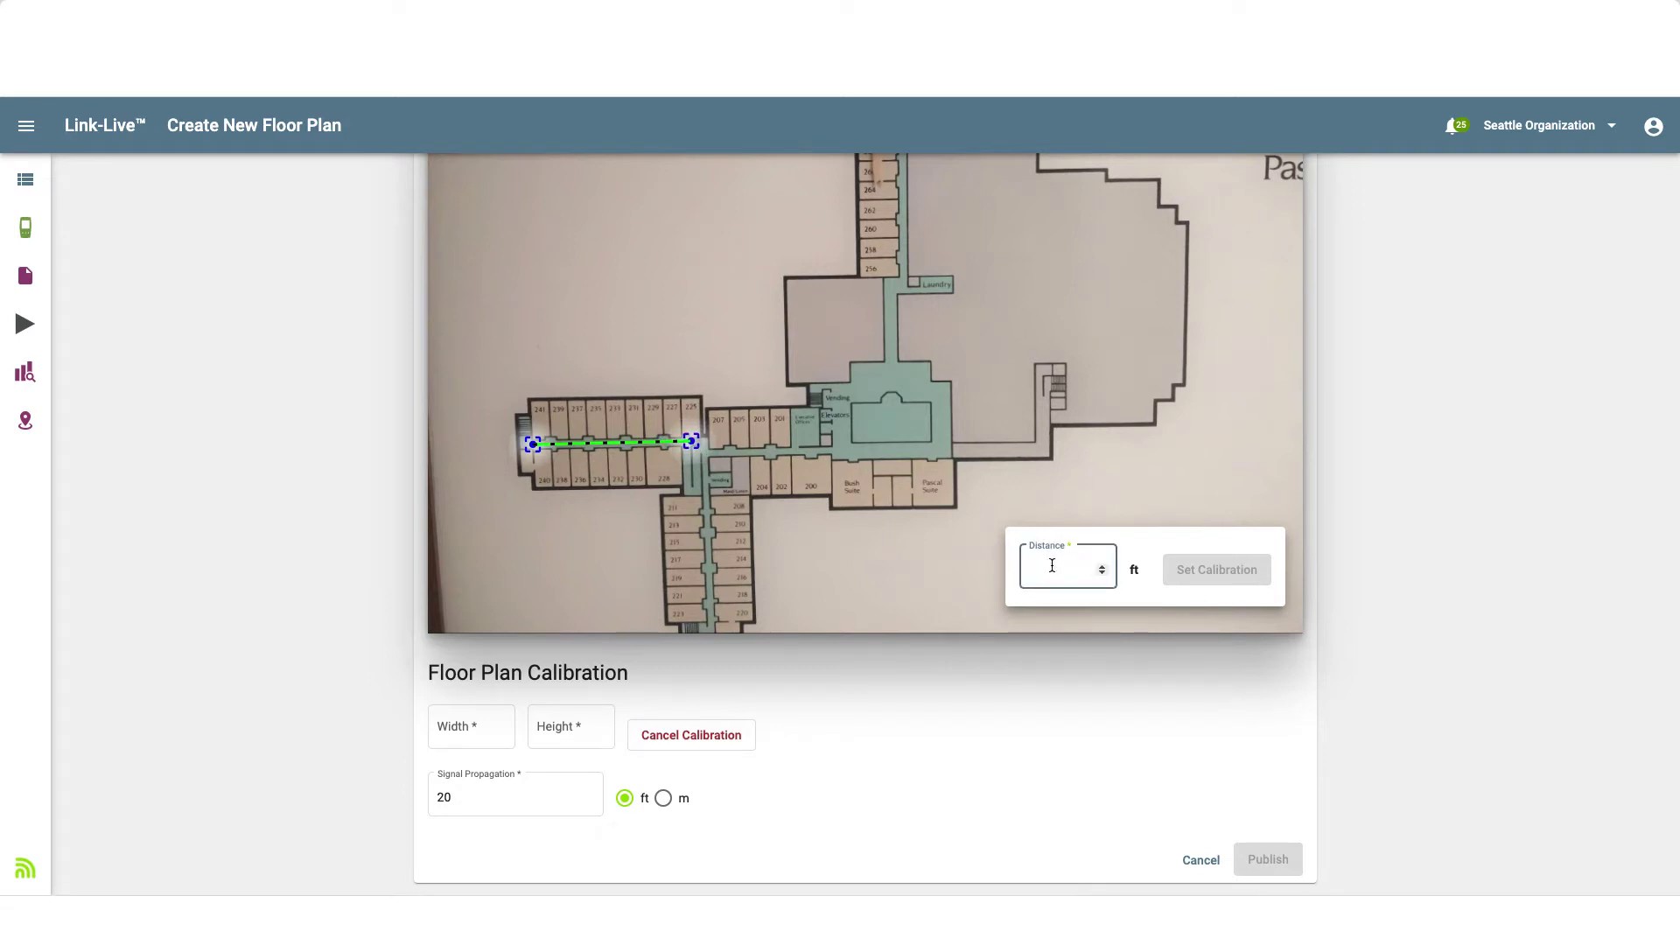
pyautogui.write('81')
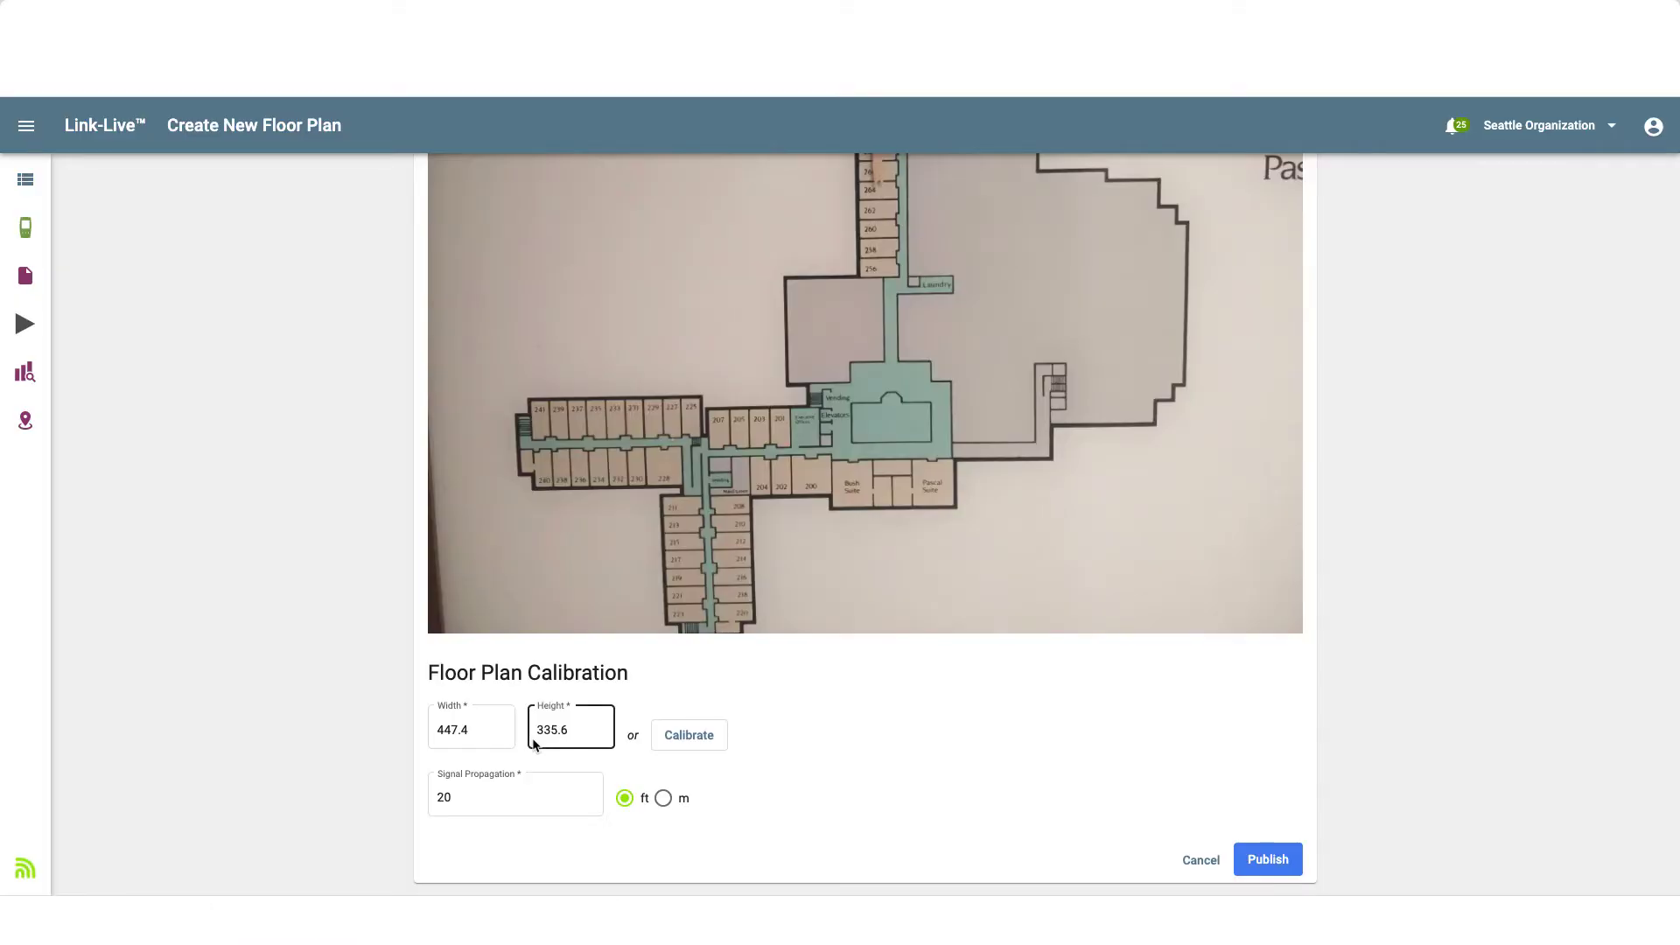
# Change signal propagation from 20 to 10 ft, then publish the floor plan
pyautogui.click(488, 796)
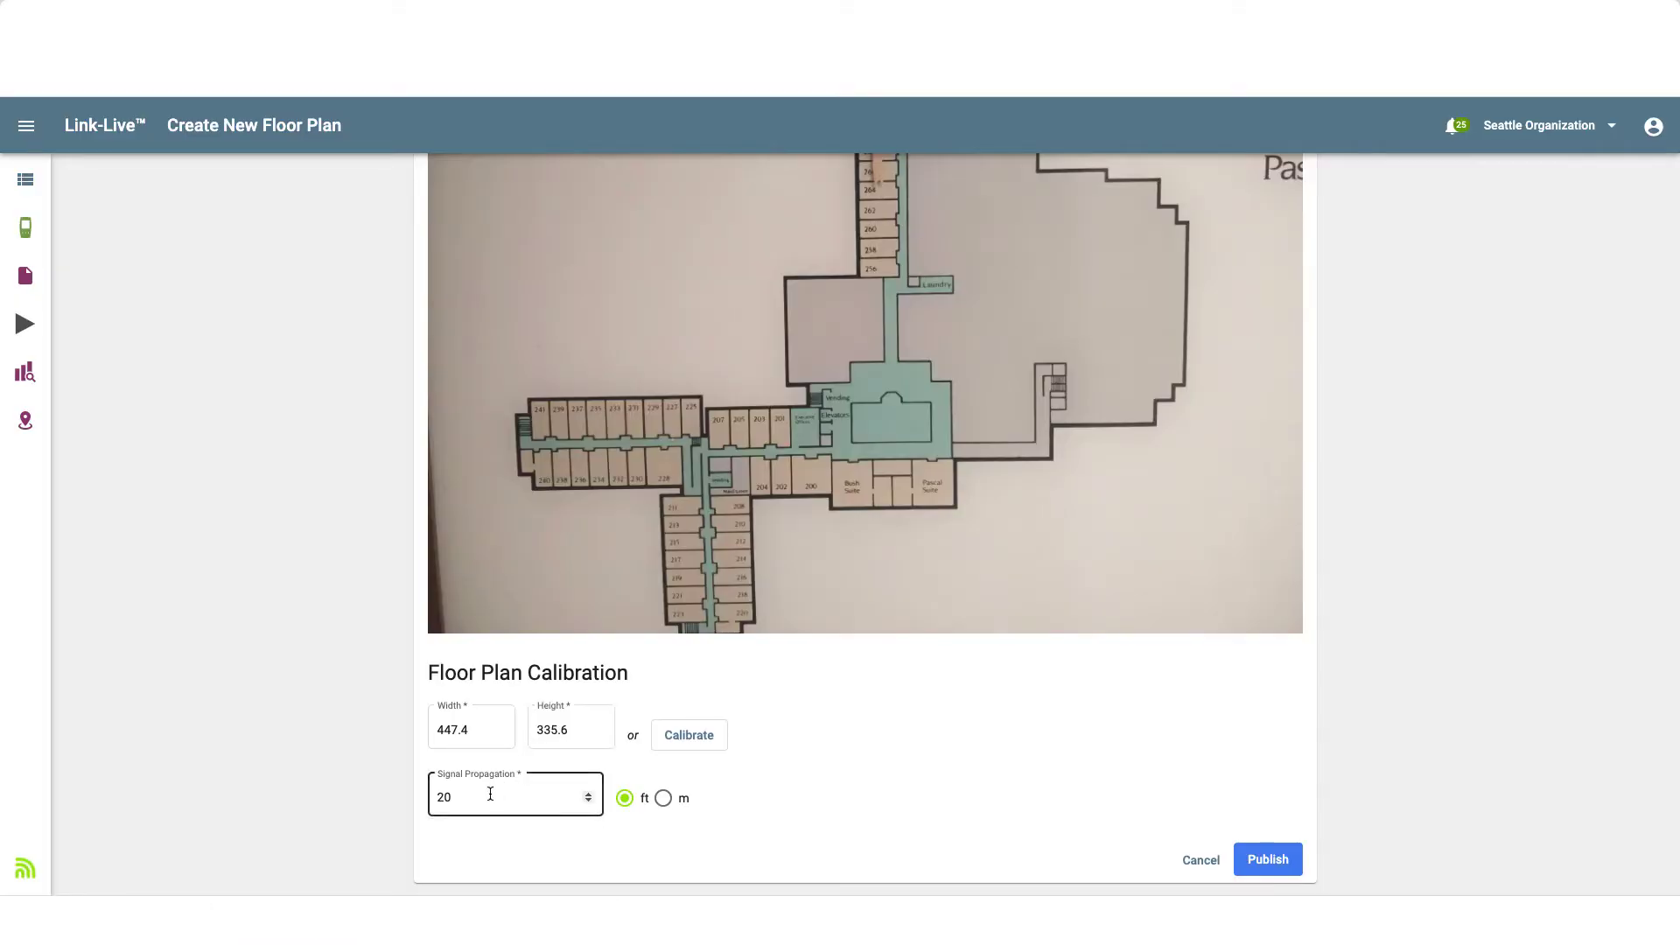
pyautogui.doubleClick(443, 798)
pyautogui.write('10')
pyautogui.click(1271, 862)
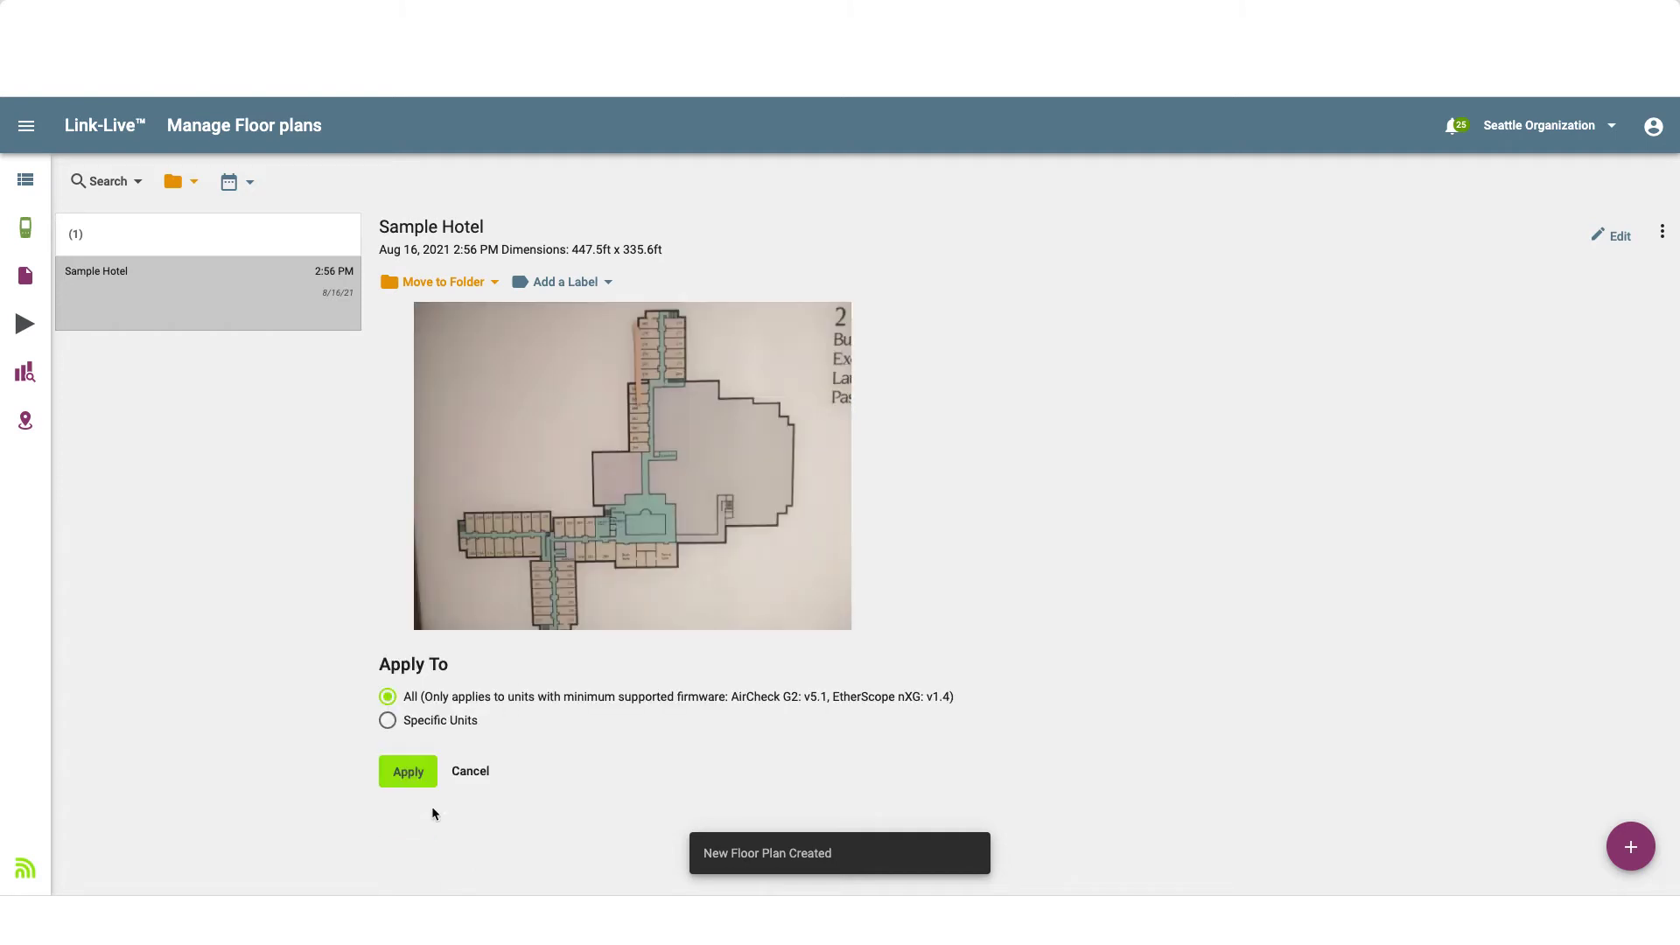
# Apply the floor plan to Specific Units, targeting only the Seattle AirCheck G2
pyautogui.click(387, 722)
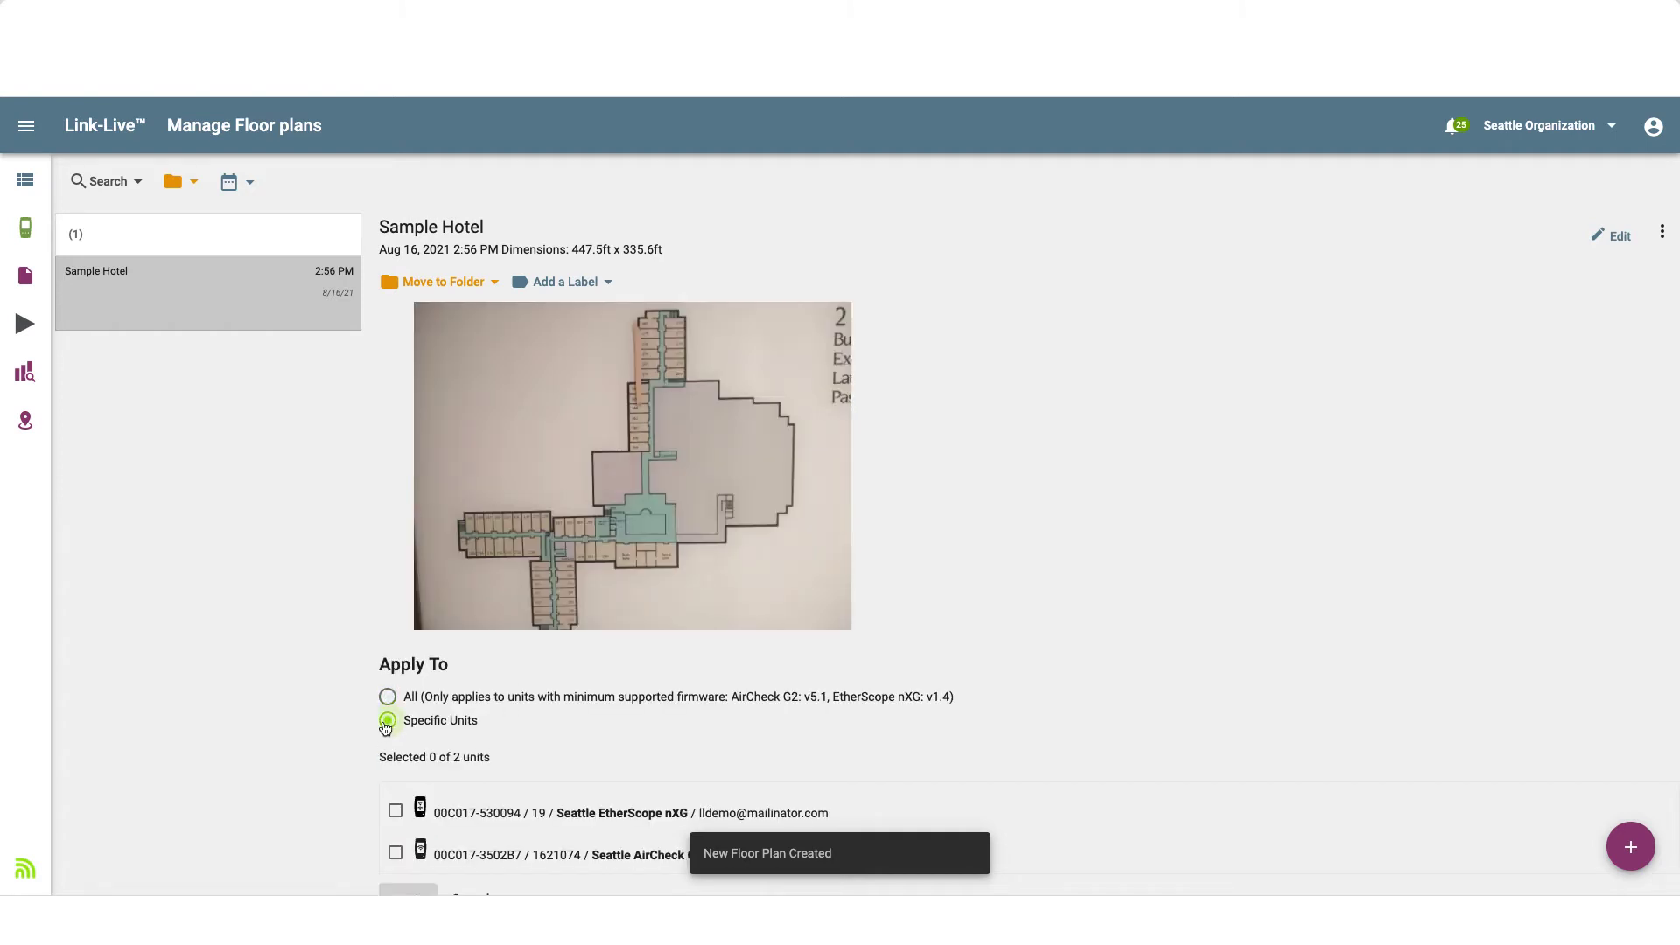
pyautogui.scroll(-1, 350, 770)
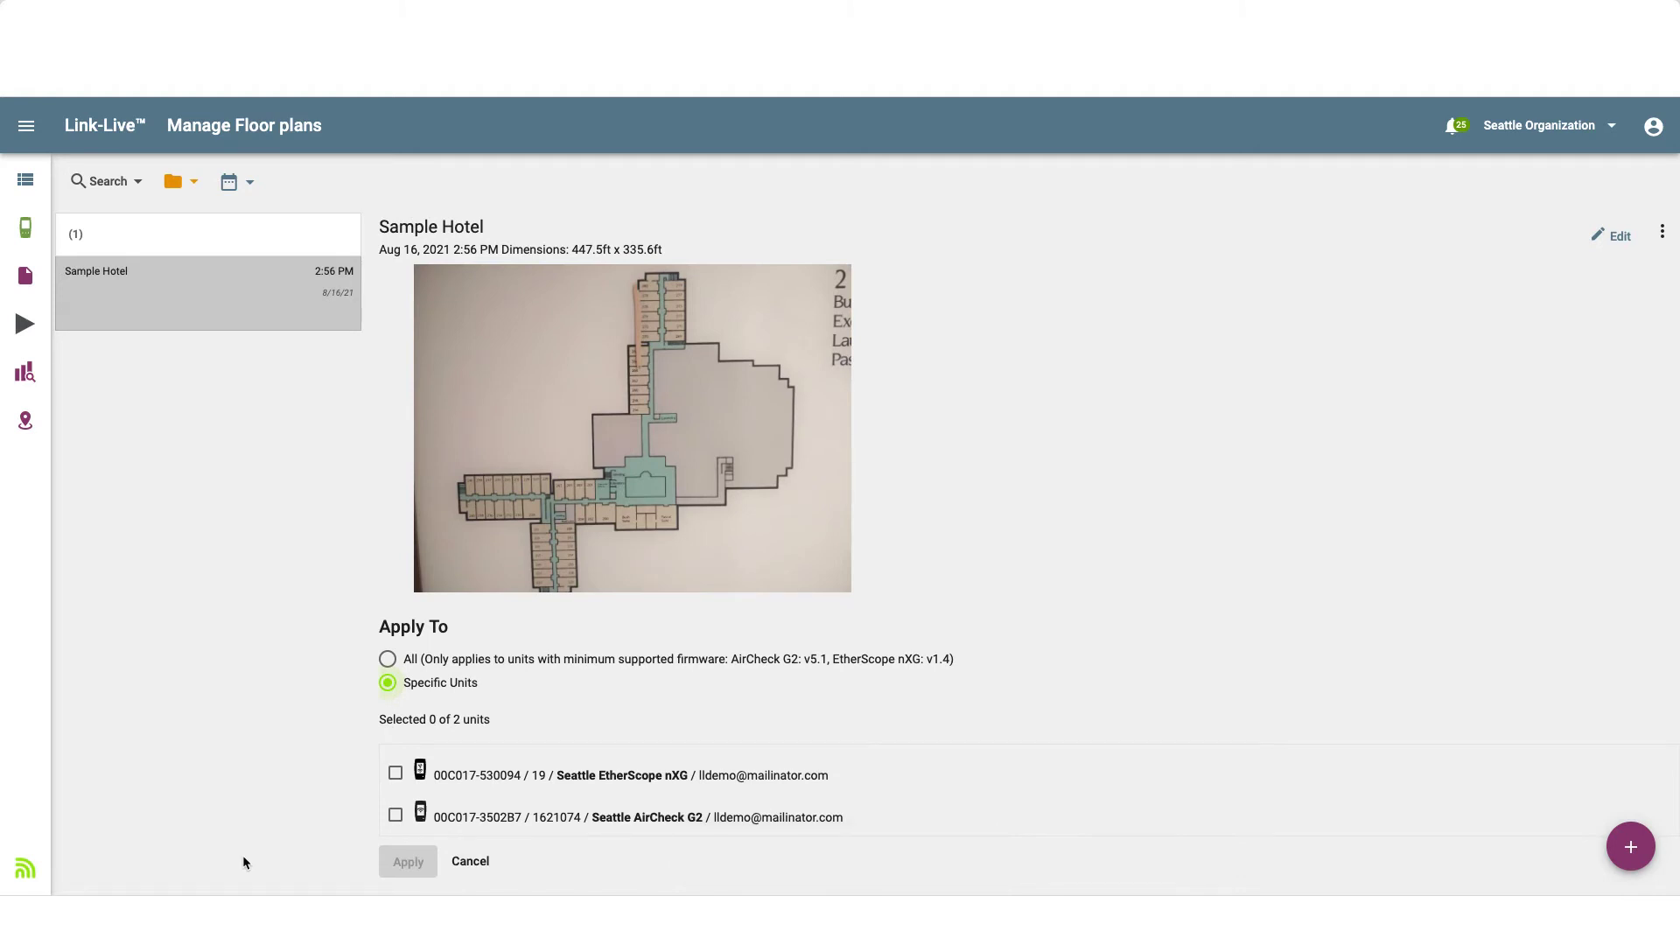
pyautogui.click(395, 815)
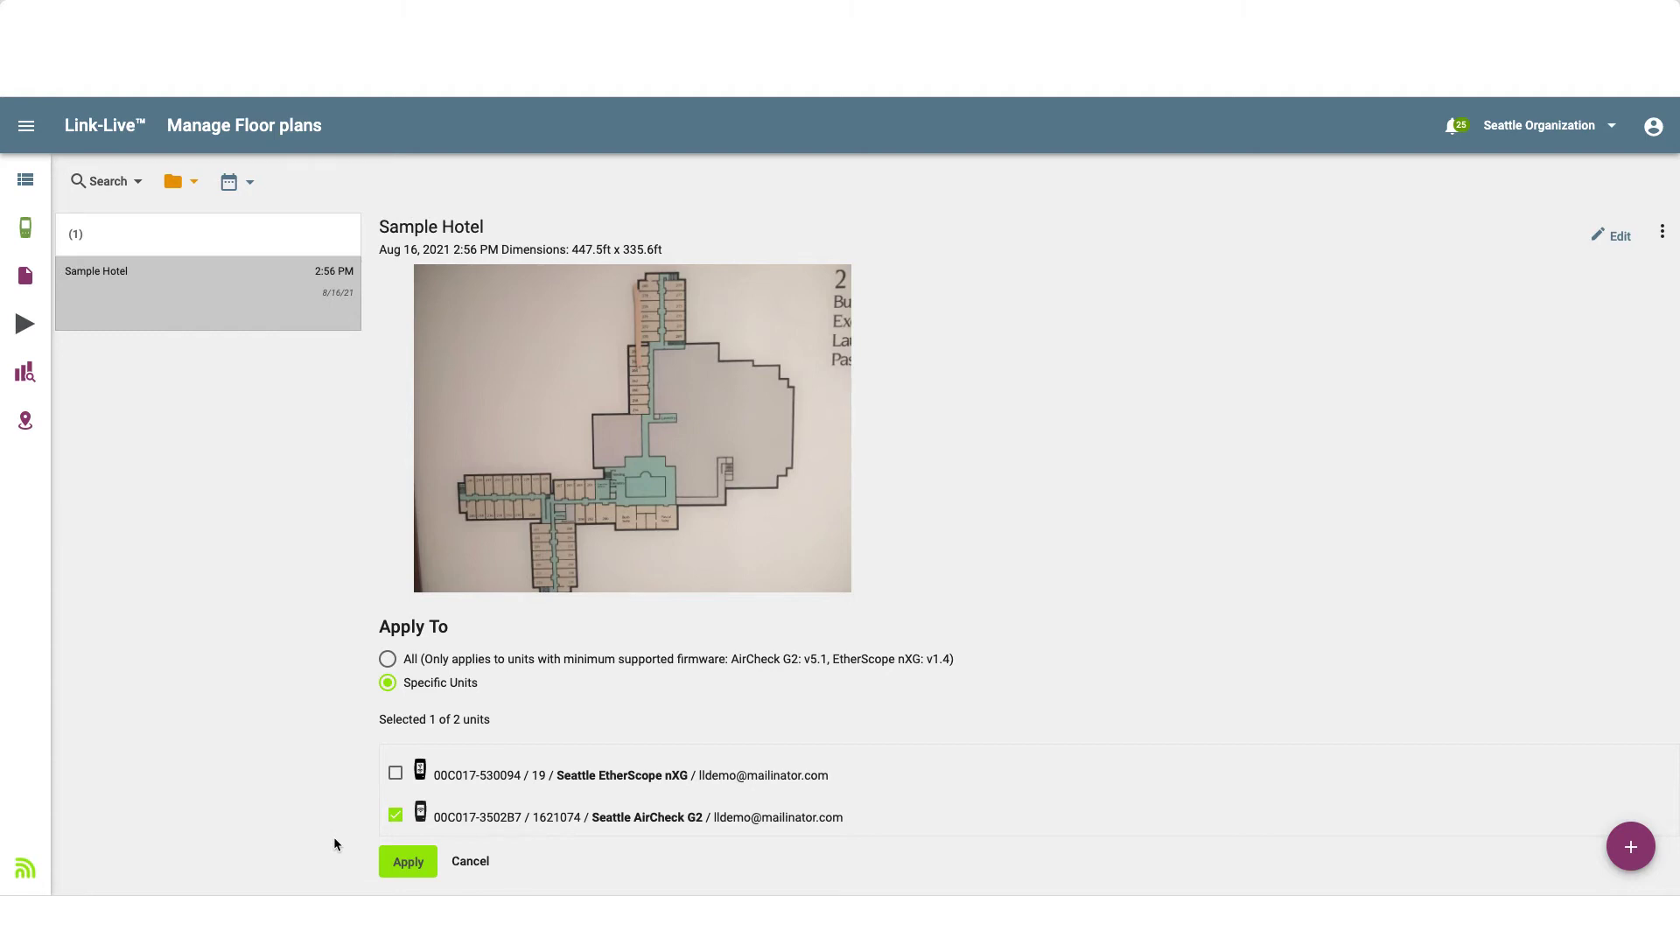
pyautogui.click(402, 864)
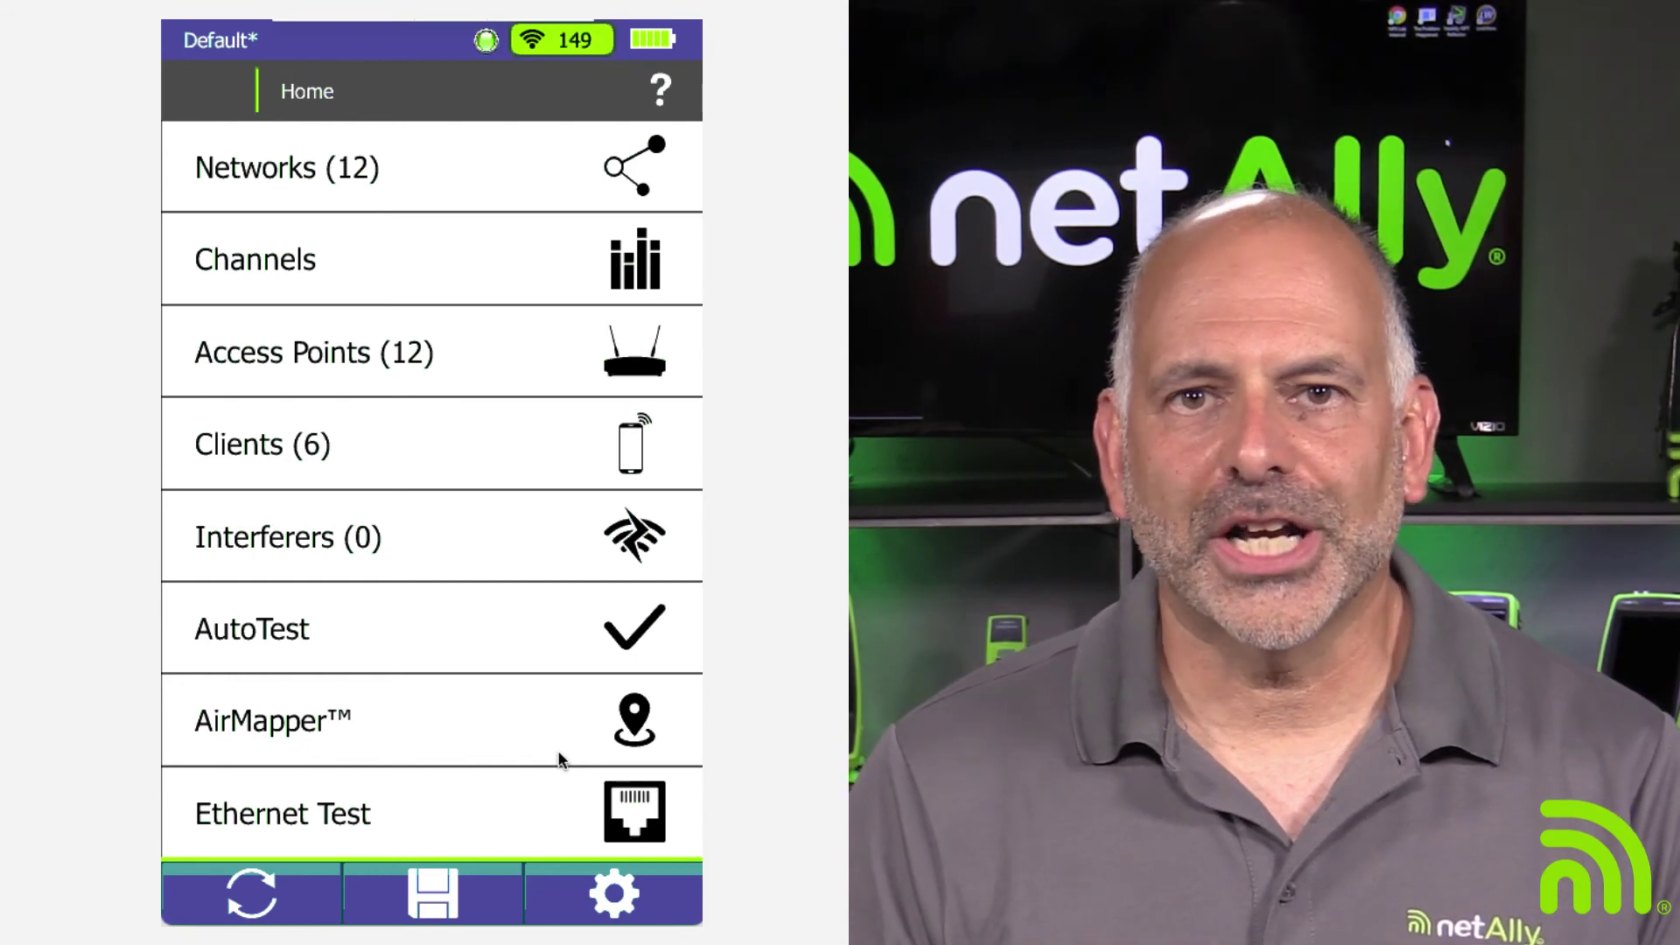
# In Manage Files, filter to AirMapper (.amp) and copy the Sample Hotel survey to USB
pyautogui.click(610, 886)
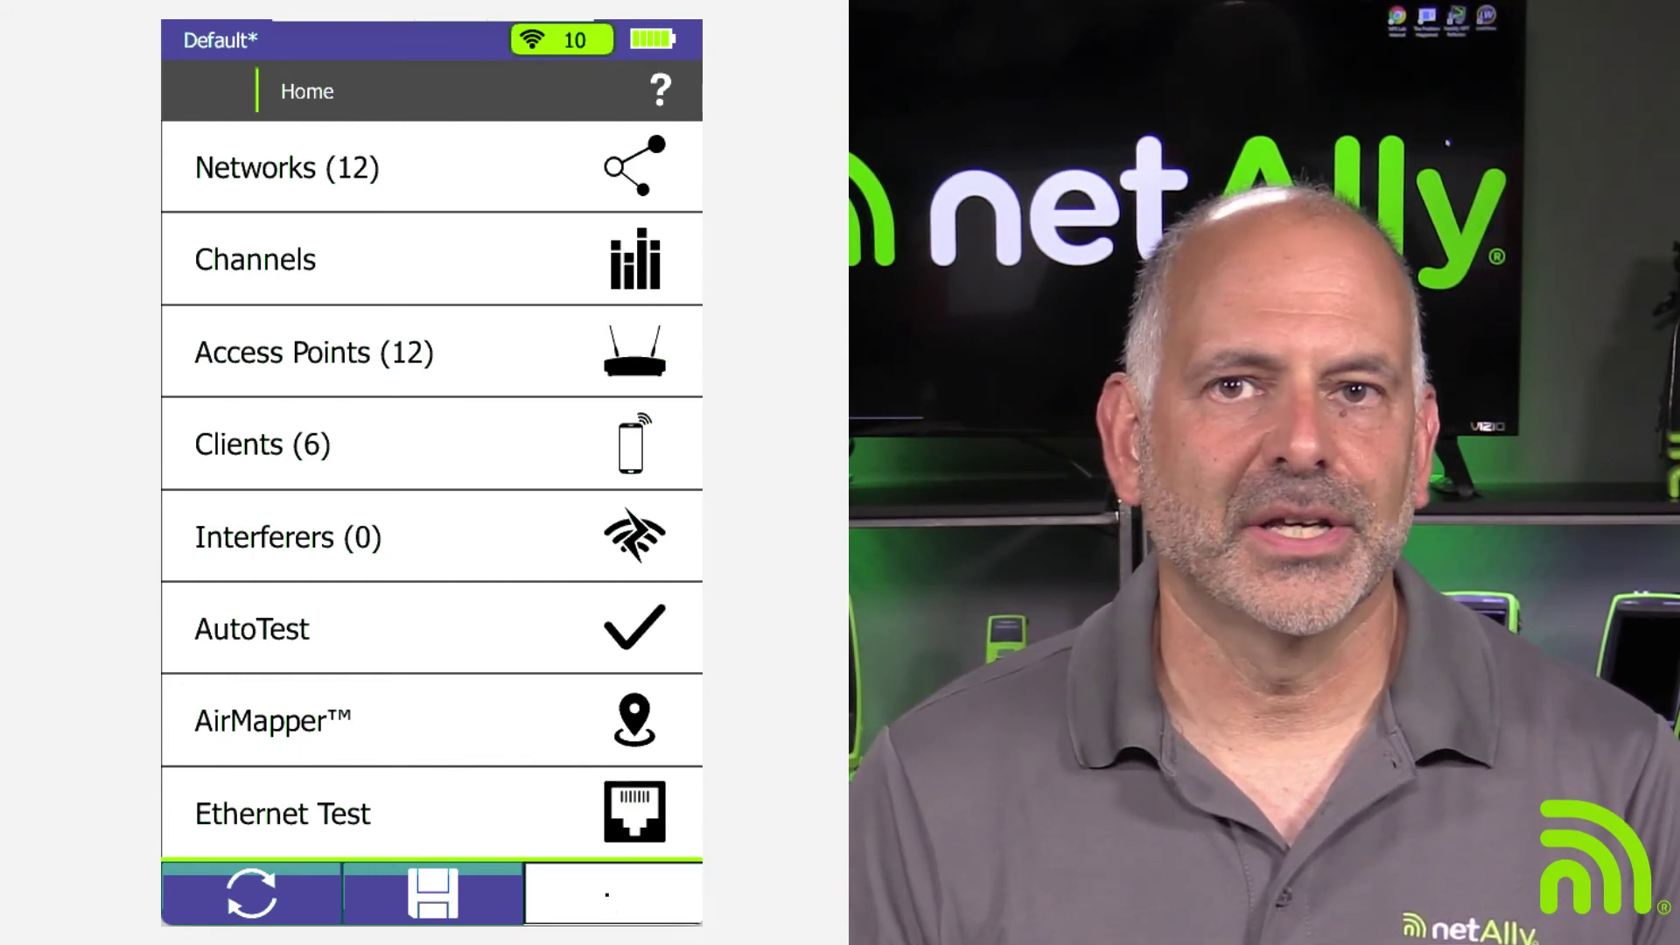
pyautogui.scroll(-4, 525, 486)
pyautogui.scroll(-3, 524, 486)
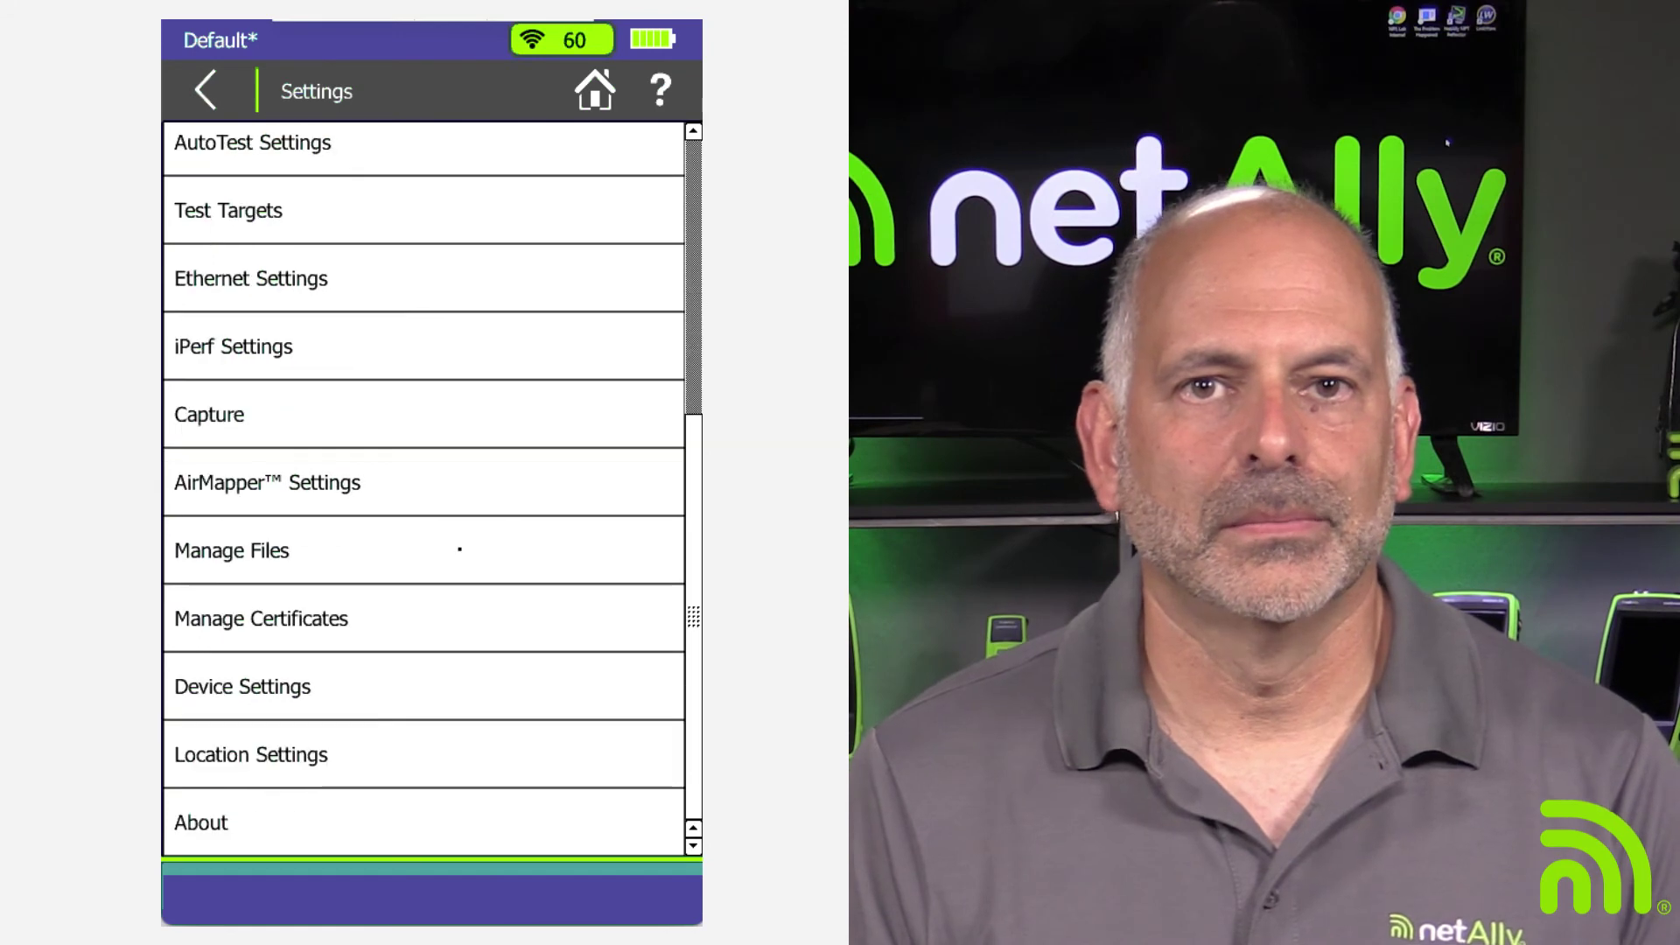
pyautogui.click(379, 547)
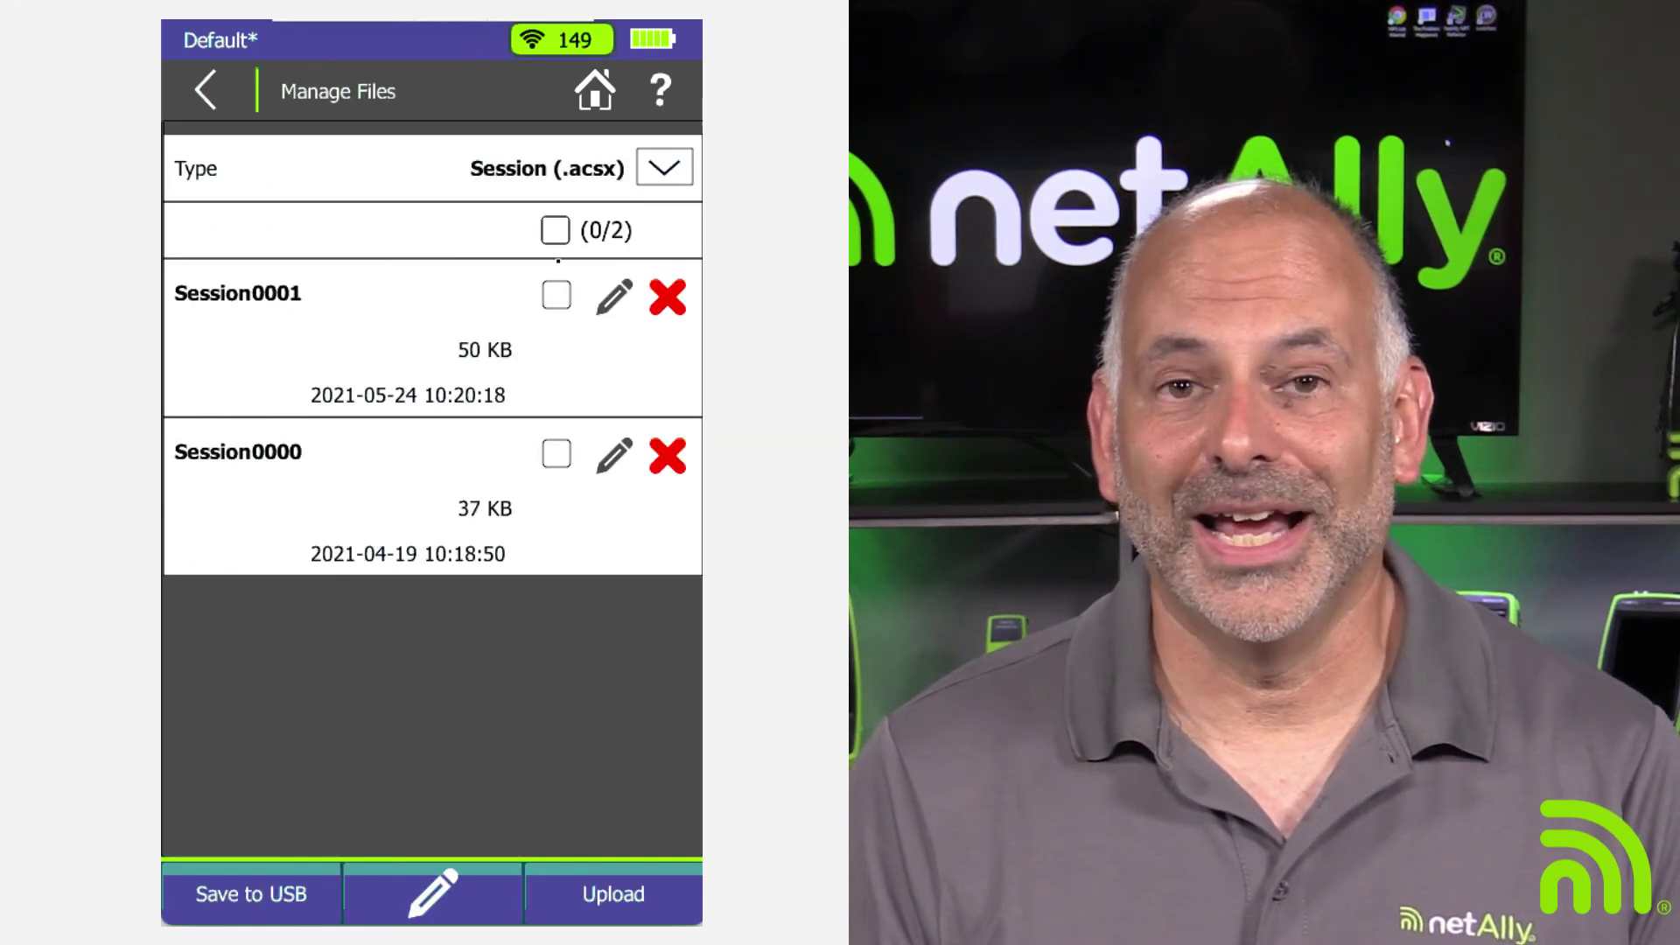
pyautogui.click(664, 167)
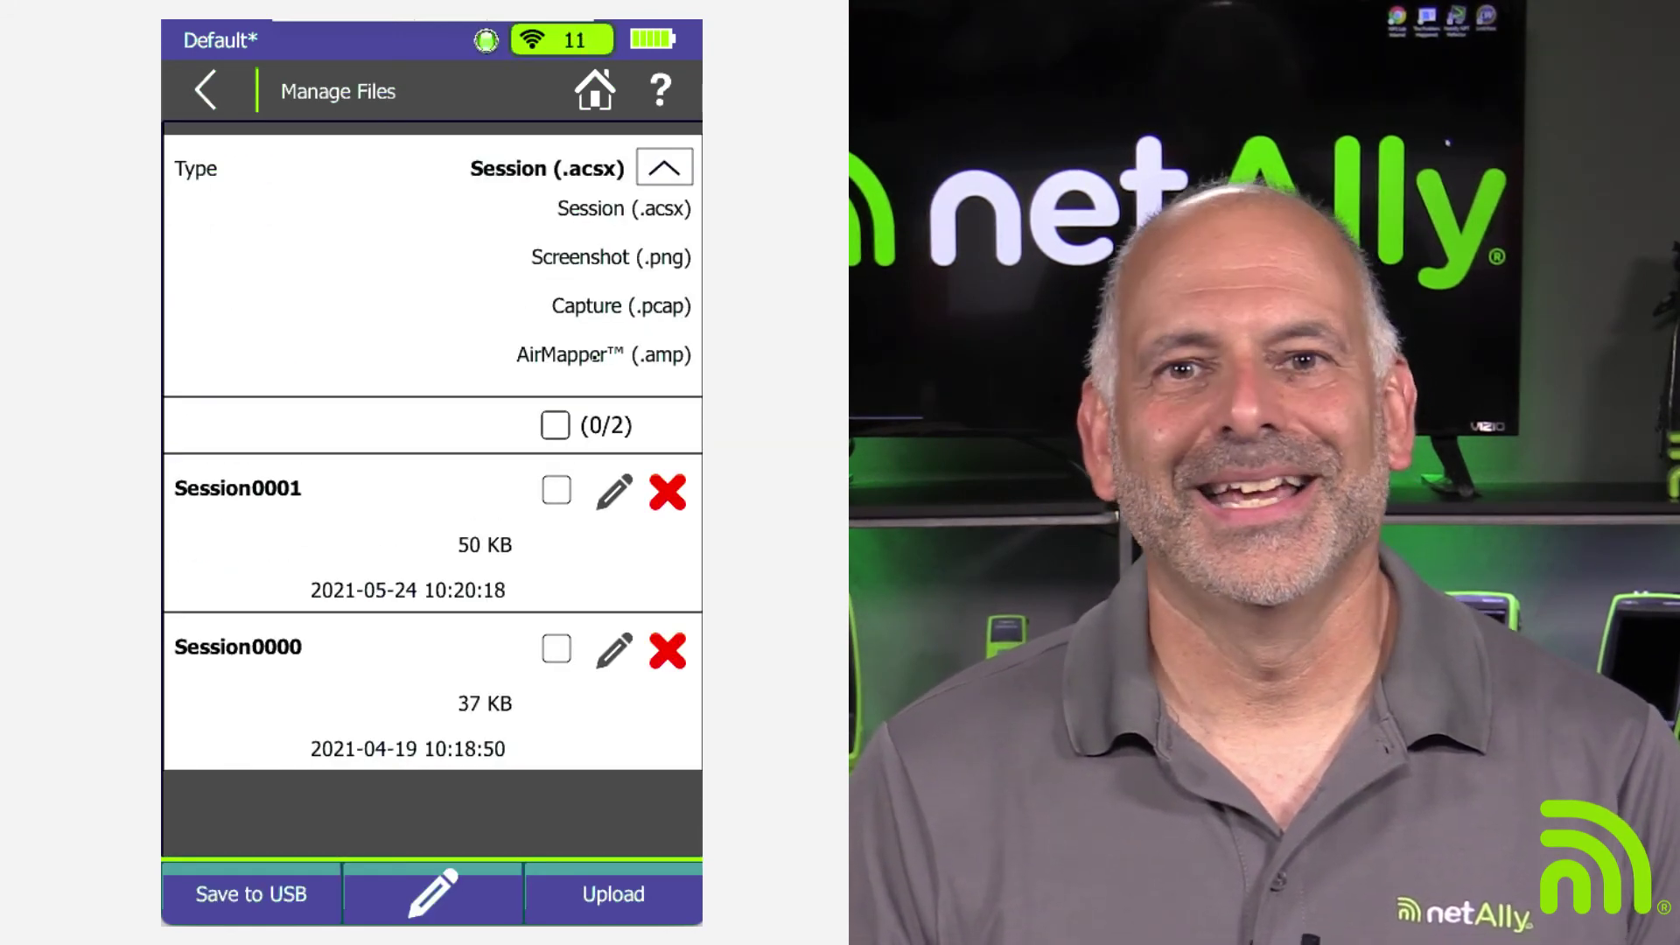
pyautogui.click(603, 354)
pyautogui.click(557, 302)
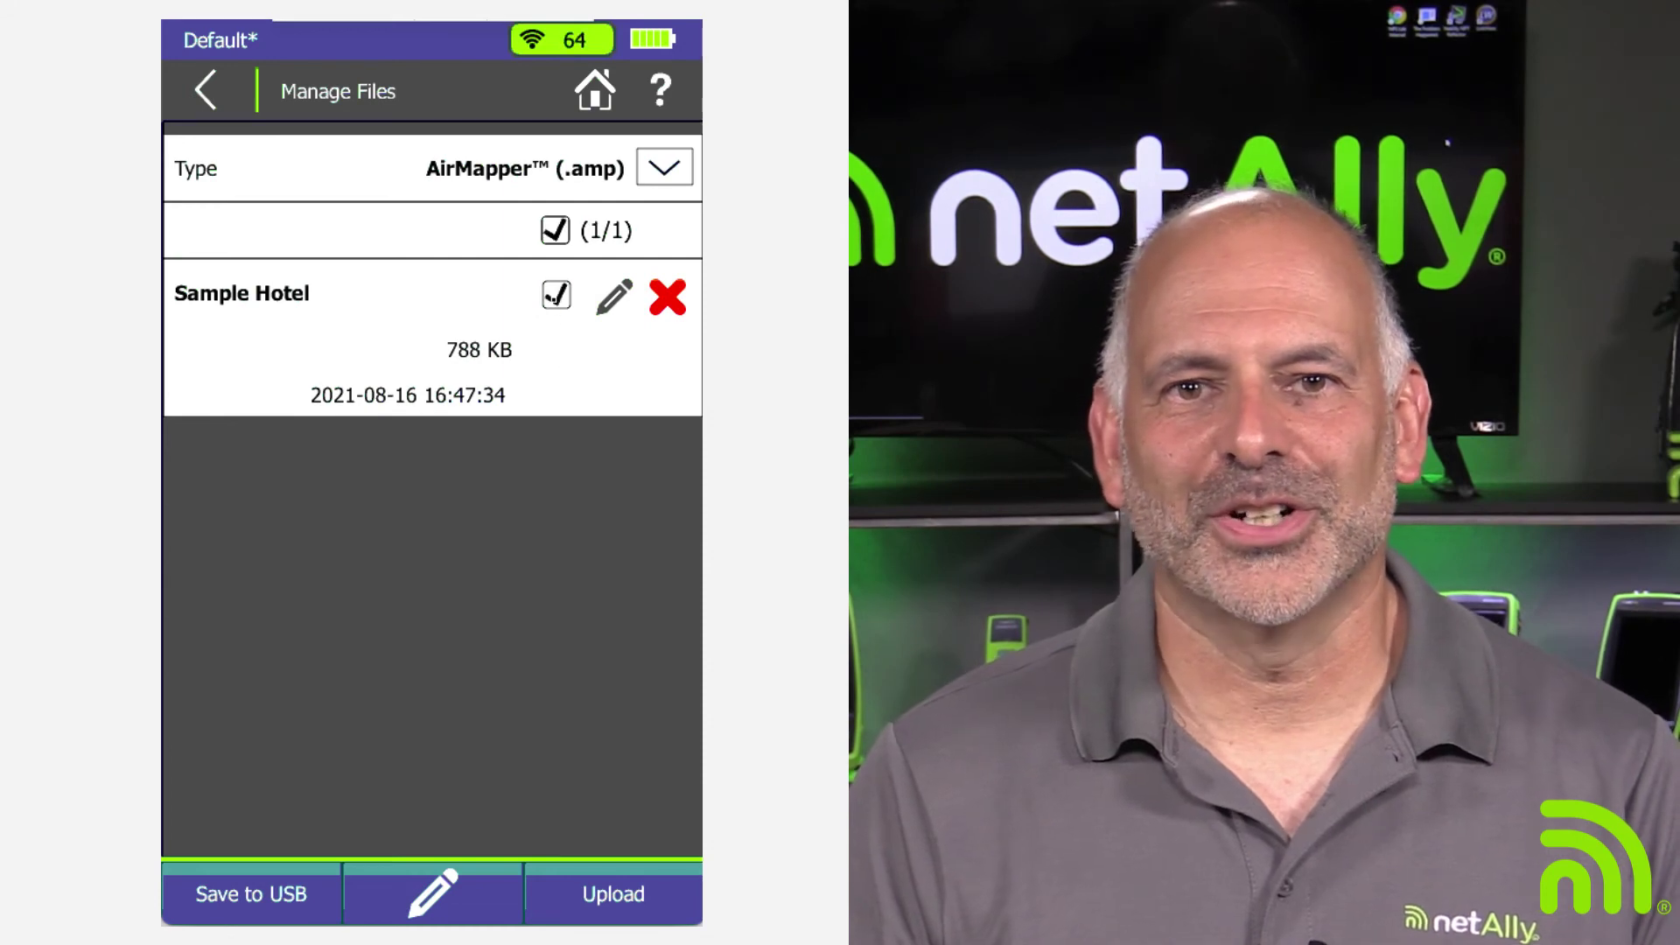
pyautogui.click(276, 897)
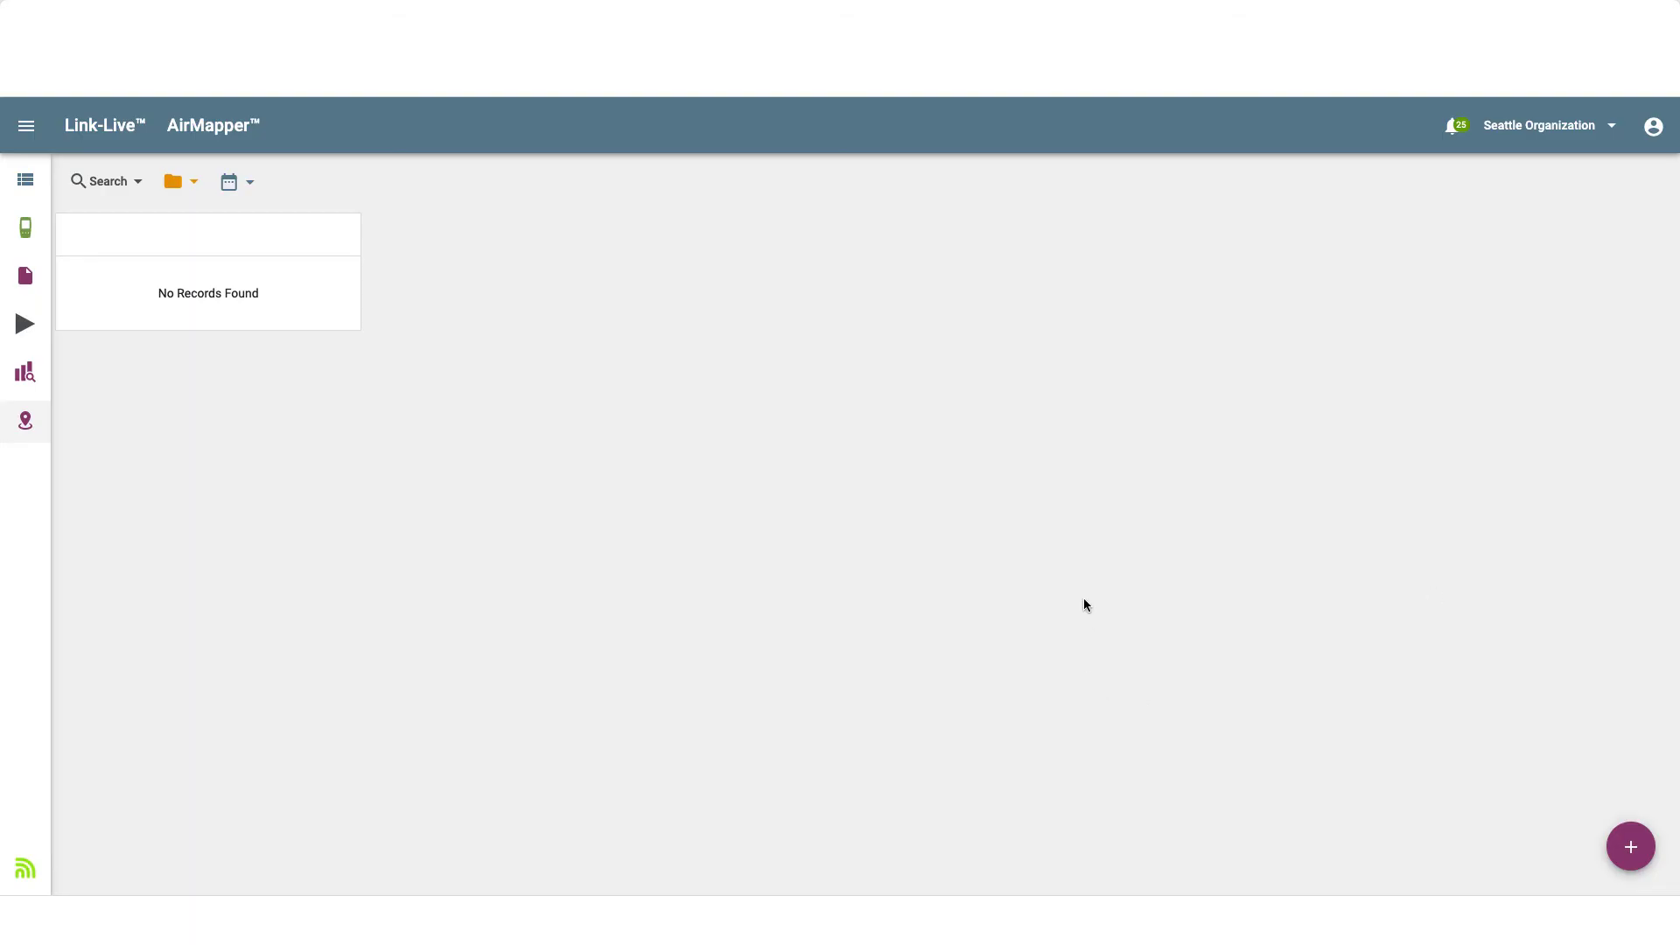
# Start an .amp file import and title it 'Sample Hotel'
pyautogui.click(1631, 847)
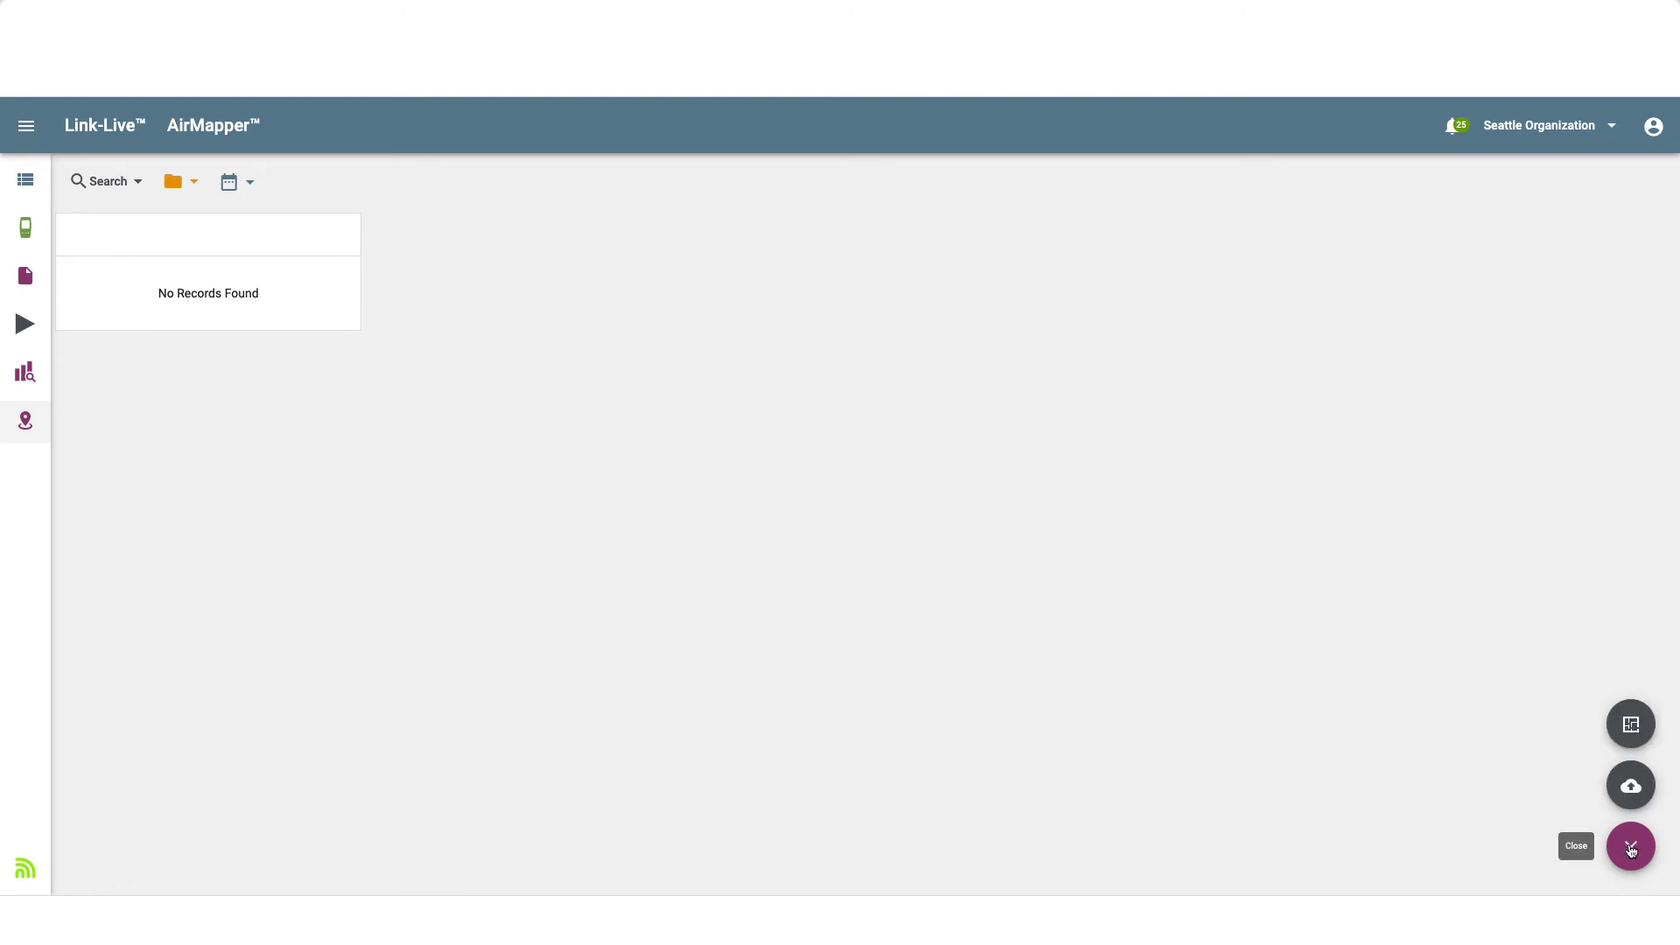
pyautogui.click(1629, 786)
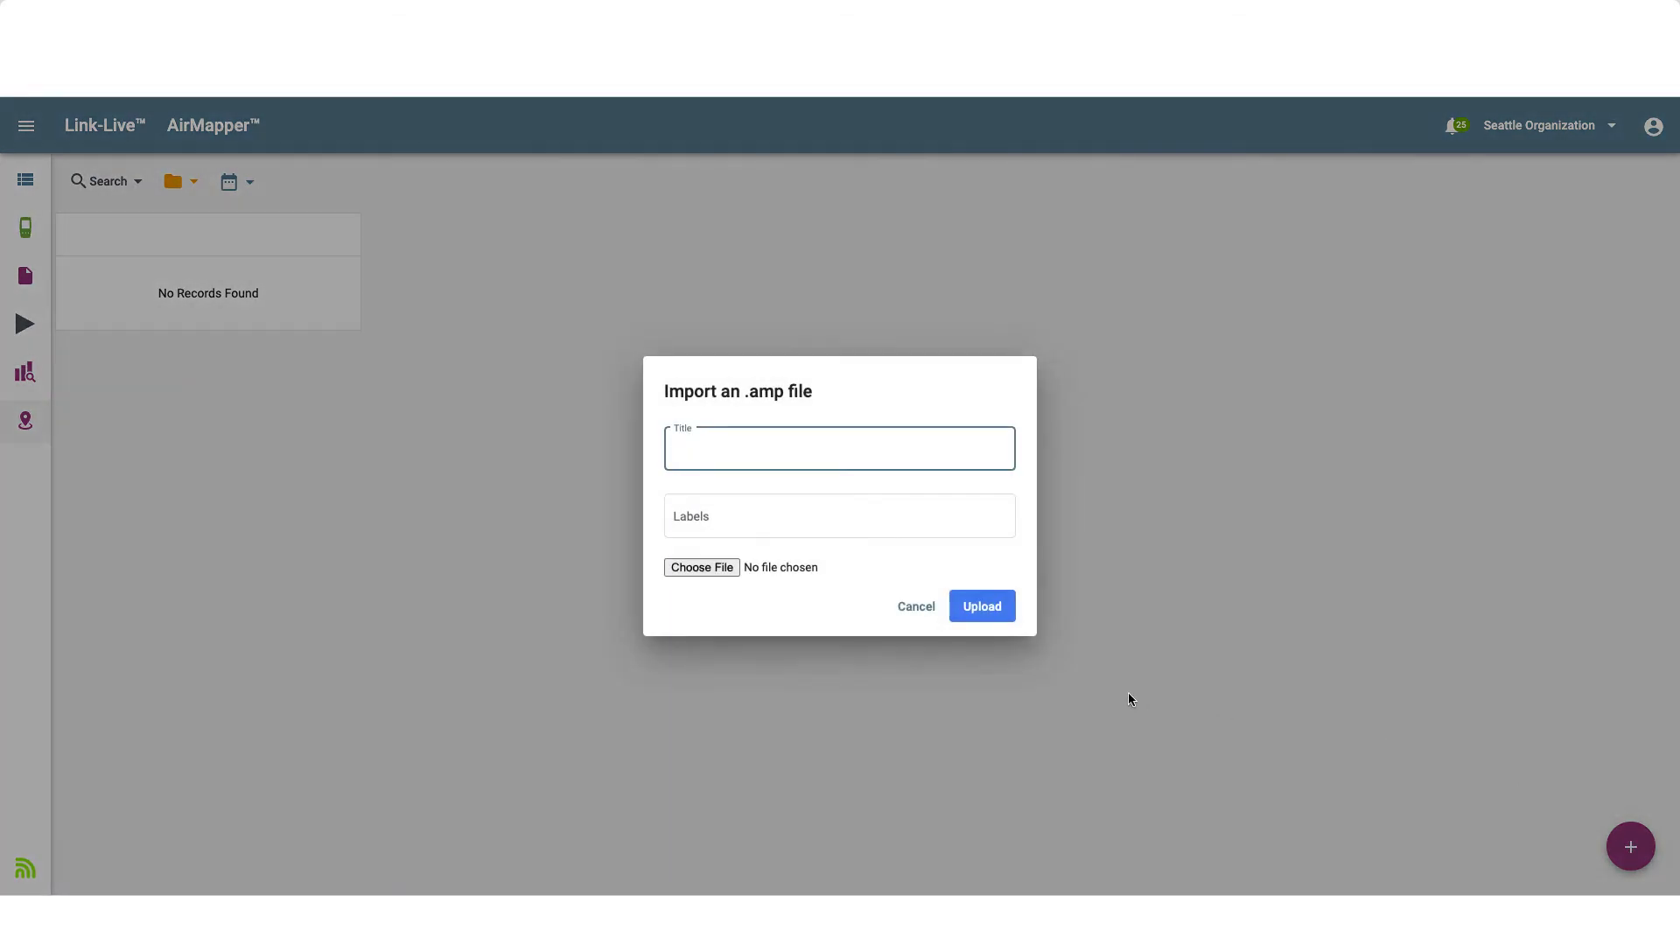
pyautogui.write('Sma')
pyautogui.press('BackSpace')
pyautogui.press('BackSpace')
pyautogui.write('am')
pyautogui.click(818, 479)
# Attach Sample Hotel.amp from the AirCheck G2 export folder and upload it
pyautogui.click(722, 574)
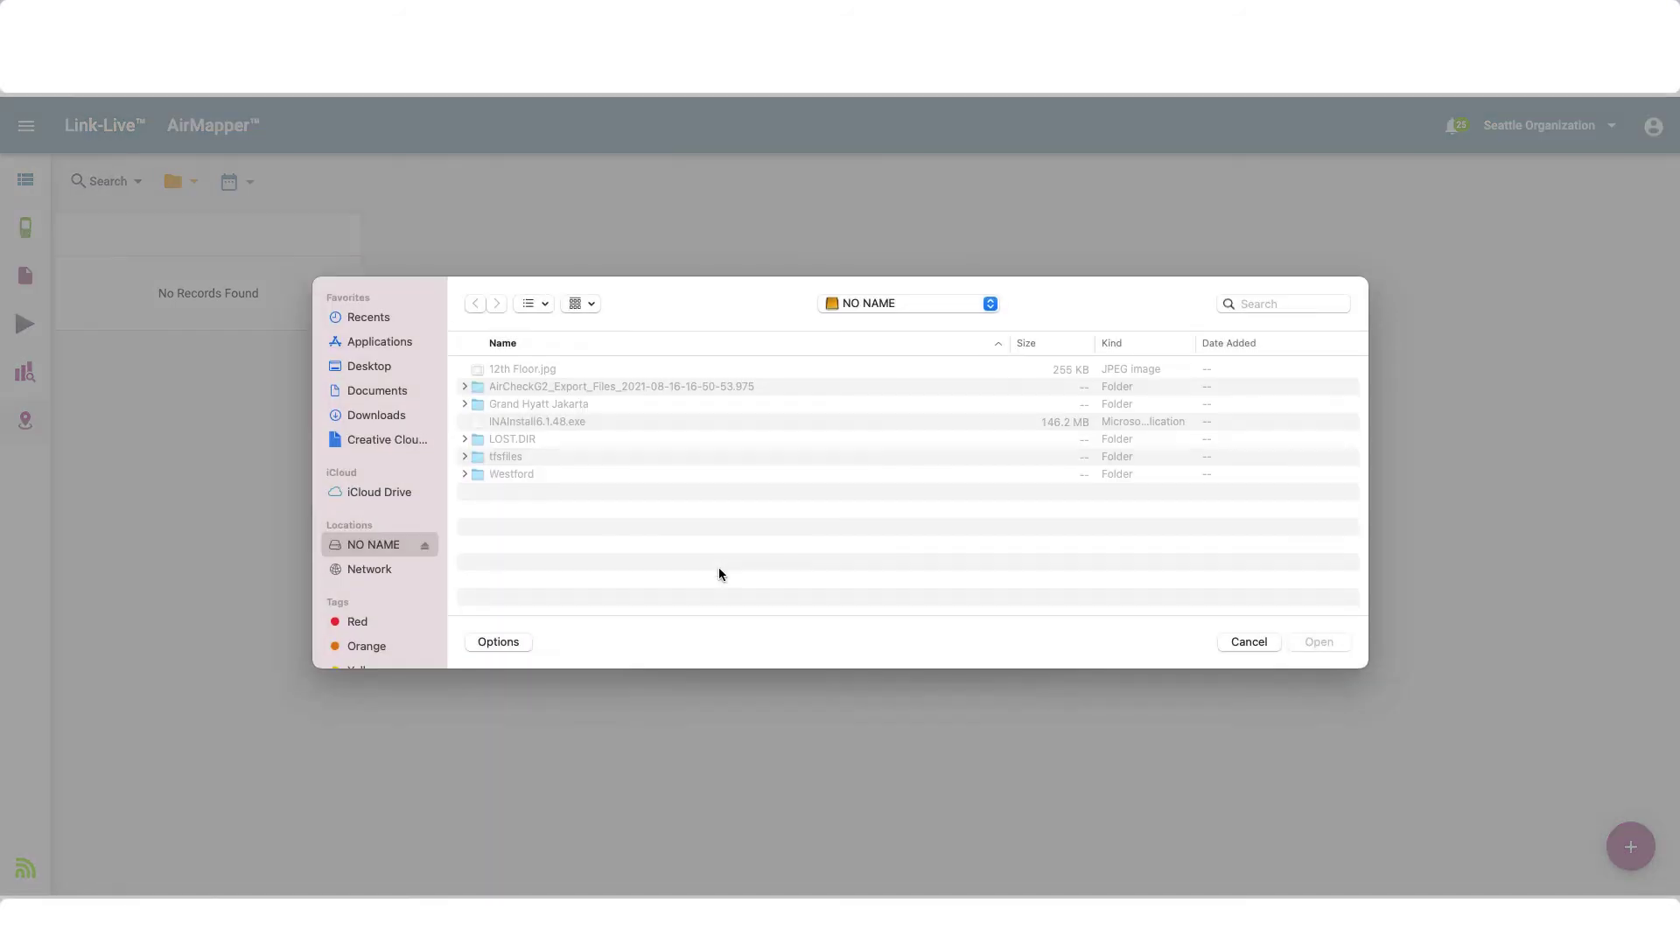
pyautogui.click(464, 388)
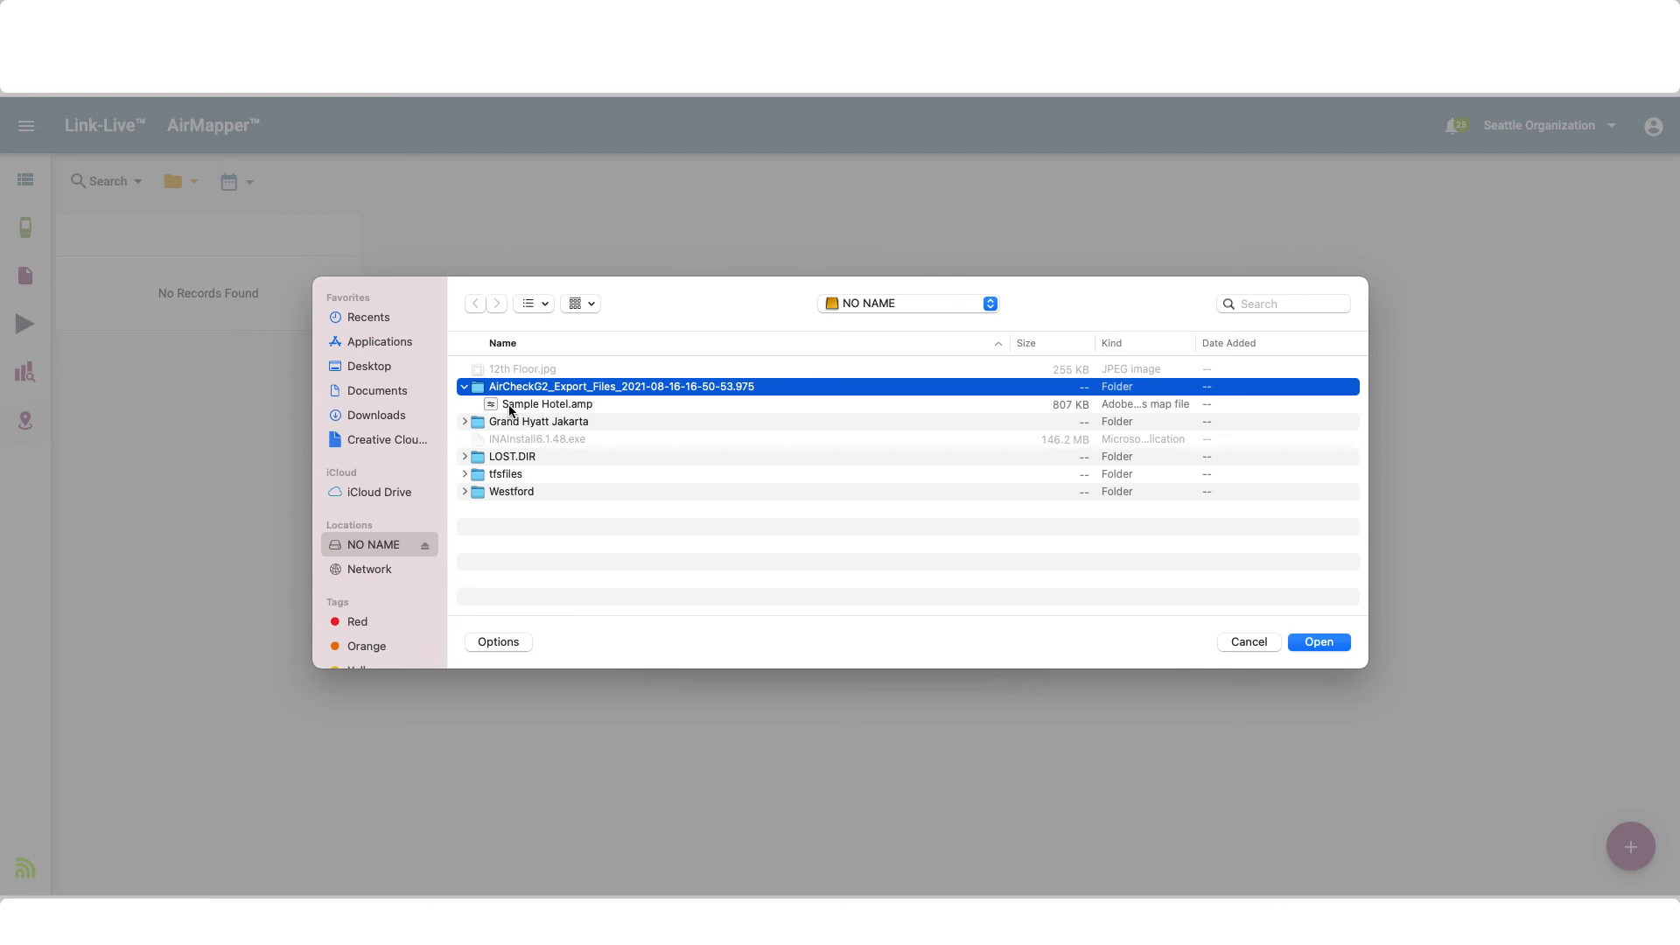
pyautogui.click(510, 407)
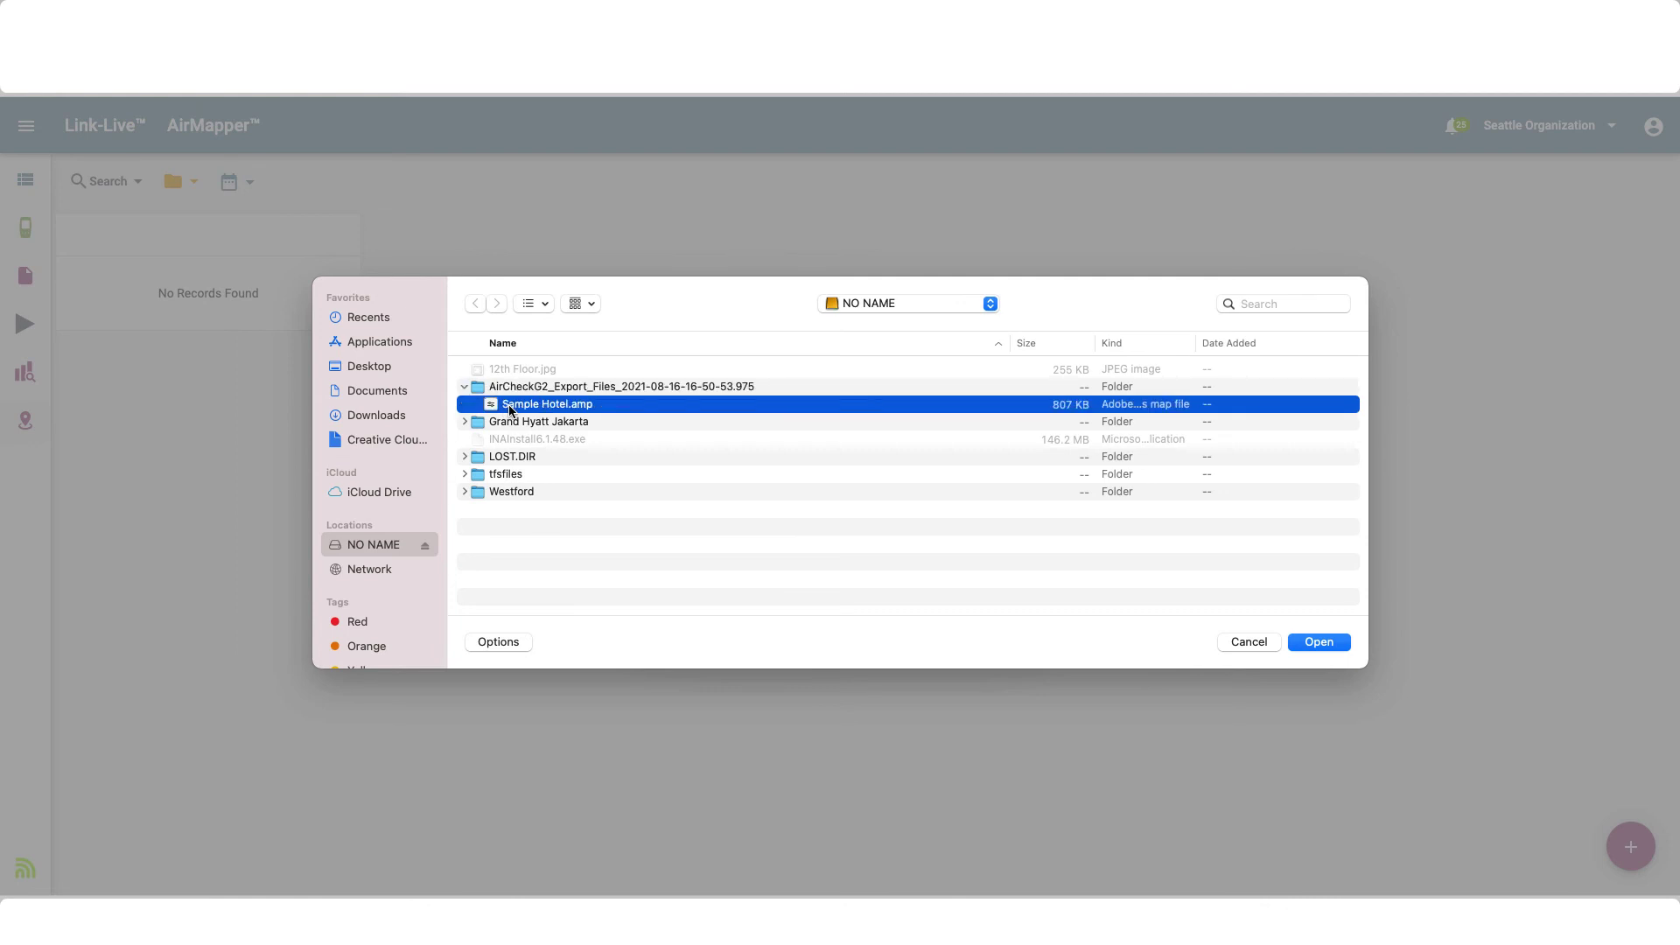
pyautogui.click(1312, 642)
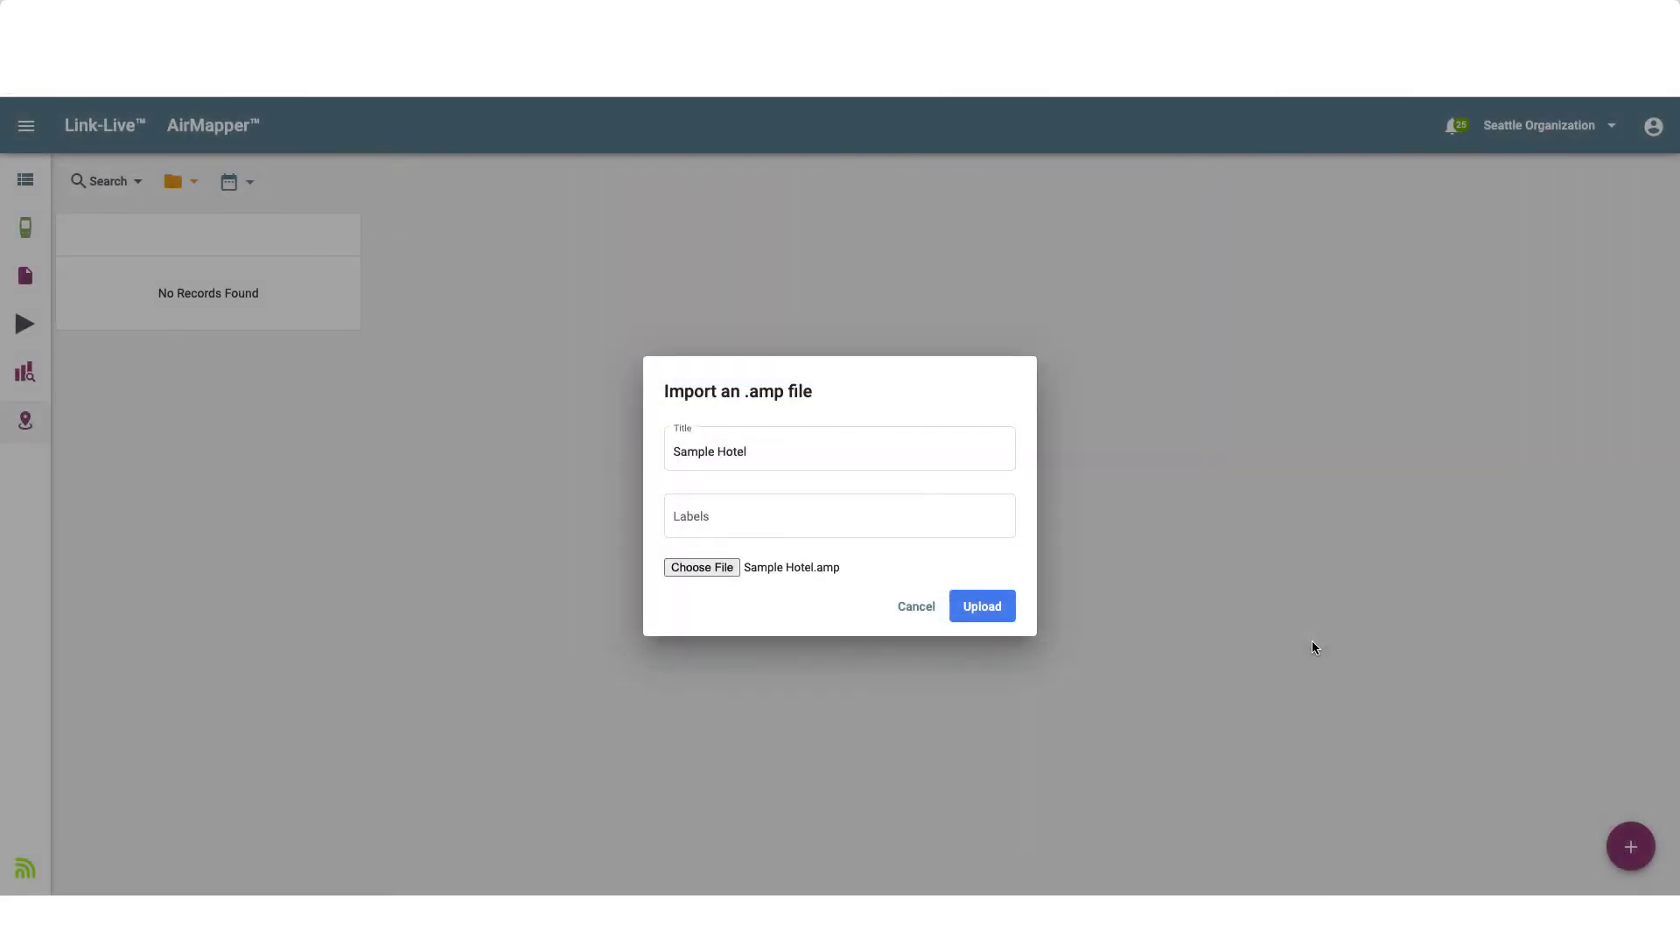
pyautogui.click(988, 614)
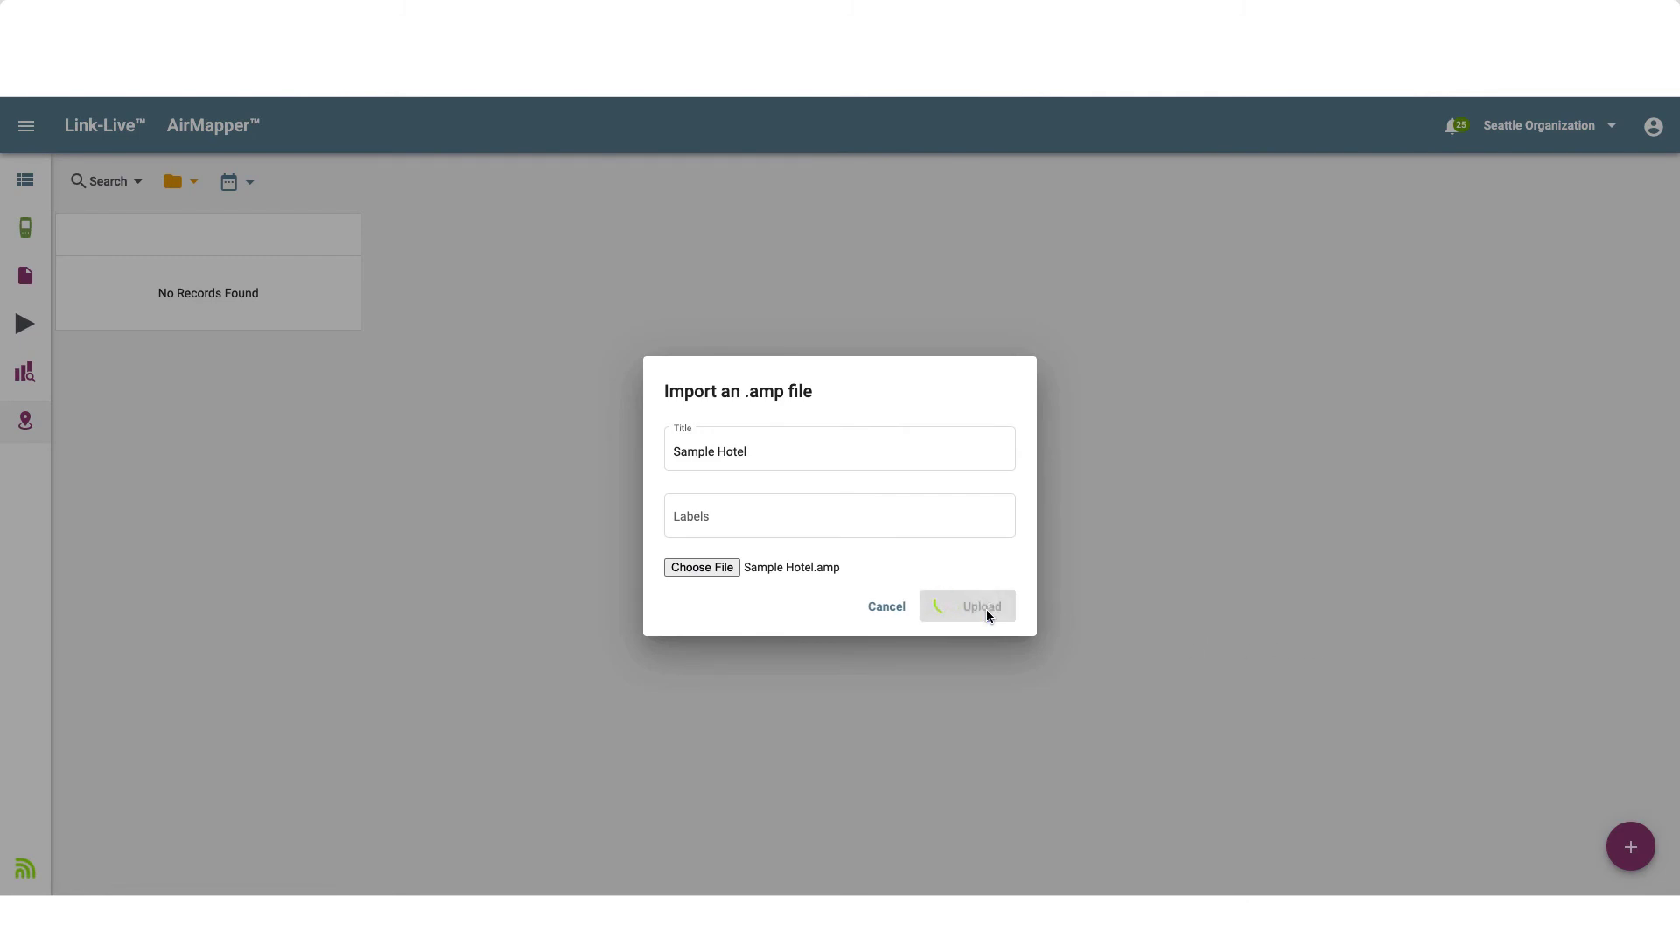